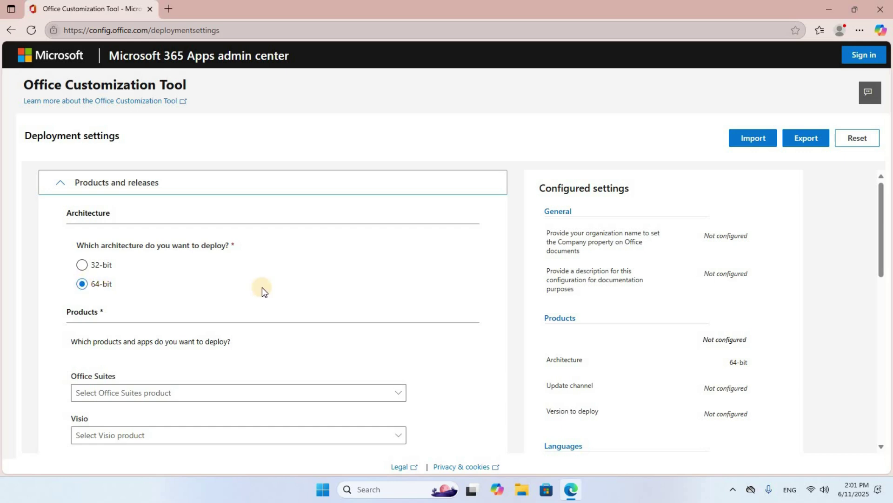
Choose Office LTSC Professional Plus 2024 - Volume License as the Office suite to deploy
{"action": "scroll", "coordinate": [261, 287], "scroll_direction": "down", "scroll_amount": 2}
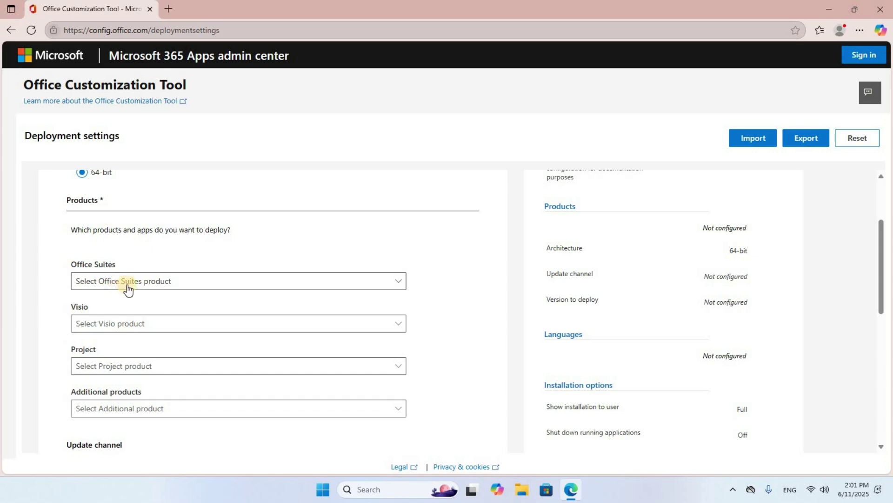
{"action": "left_click", "coordinate": [400, 282]}
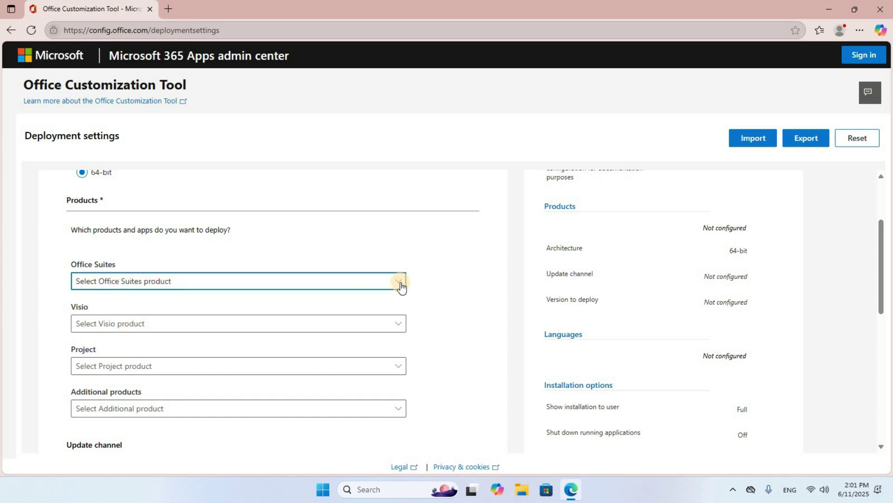
{"action": "left_click", "coordinate": [400, 283]}
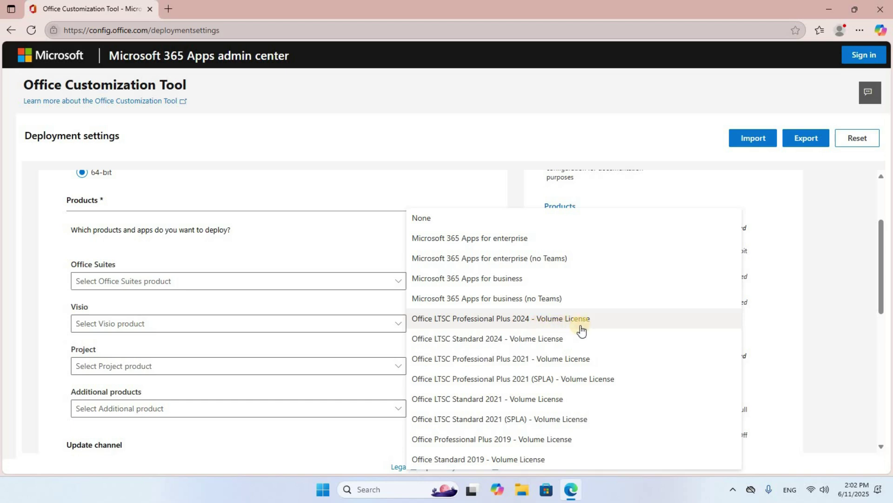
{"action": "left_click", "coordinate": [521, 321]}
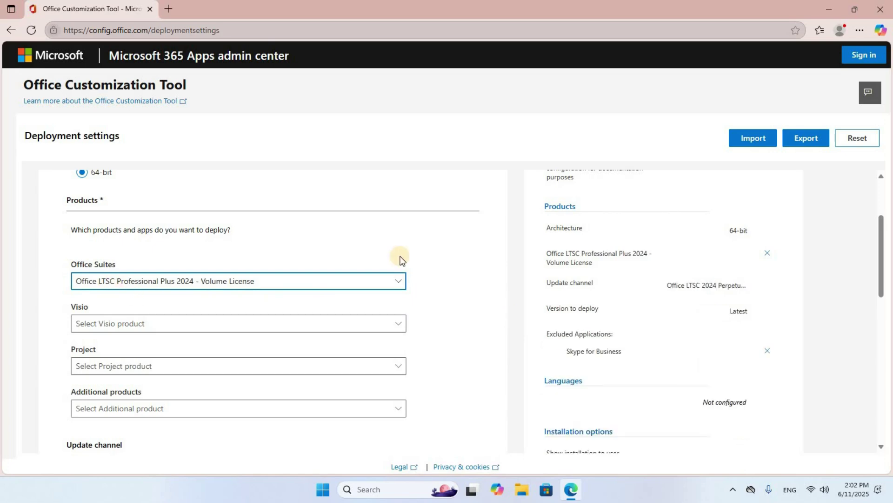
Exclude OneDrive Desktop and Publisher from the deployed apps and continue to the language settings
{"action": "scroll", "coordinate": [400, 259], "scroll_direction": "down", "scroll_amount": 7}
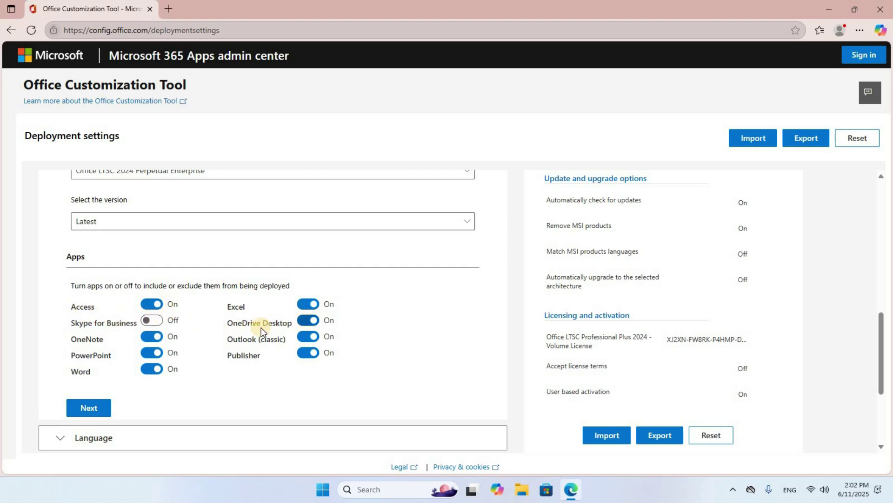
{"action": "left_click", "coordinate": [302, 321]}
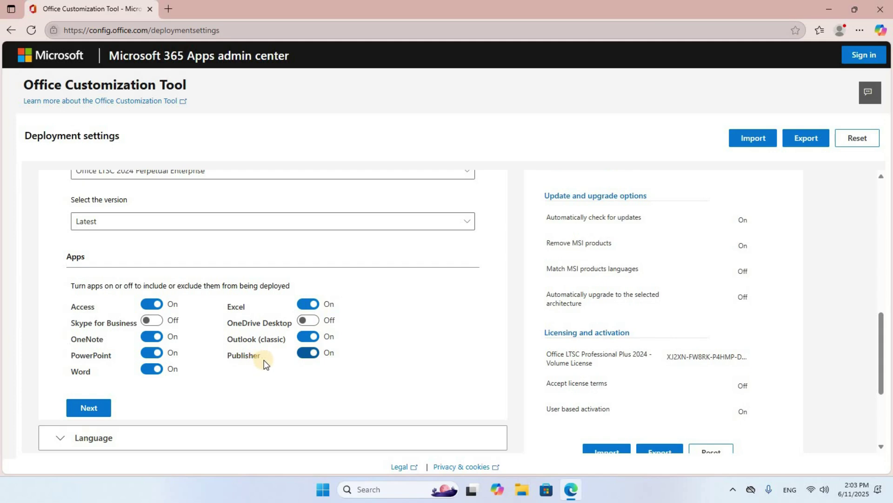
{"action": "left_click", "coordinate": [307, 353]}
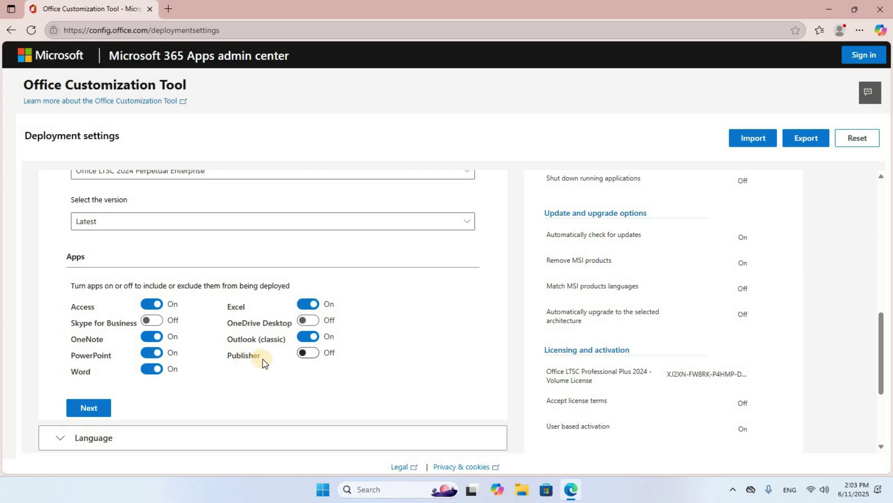
{"action": "left_click", "coordinate": [320, 357]}
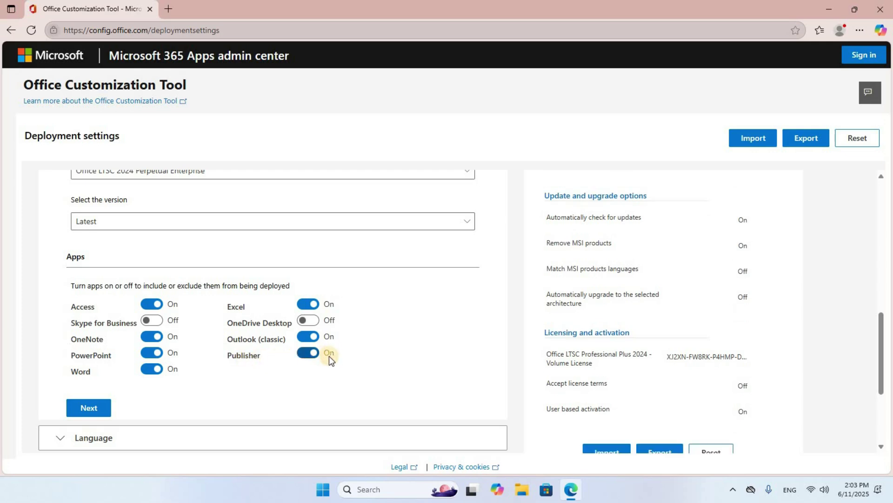
{"action": "left_click", "coordinate": [302, 358]}
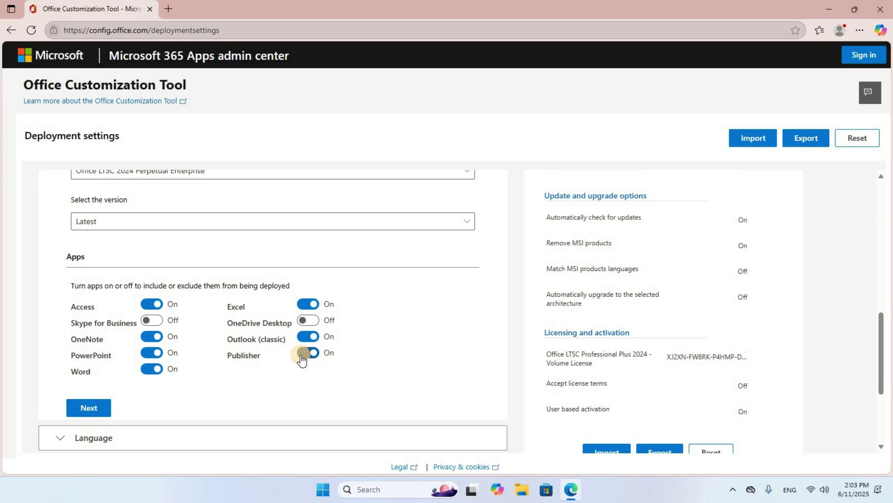
{"action": "left_click", "coordinate": [89, 408]}
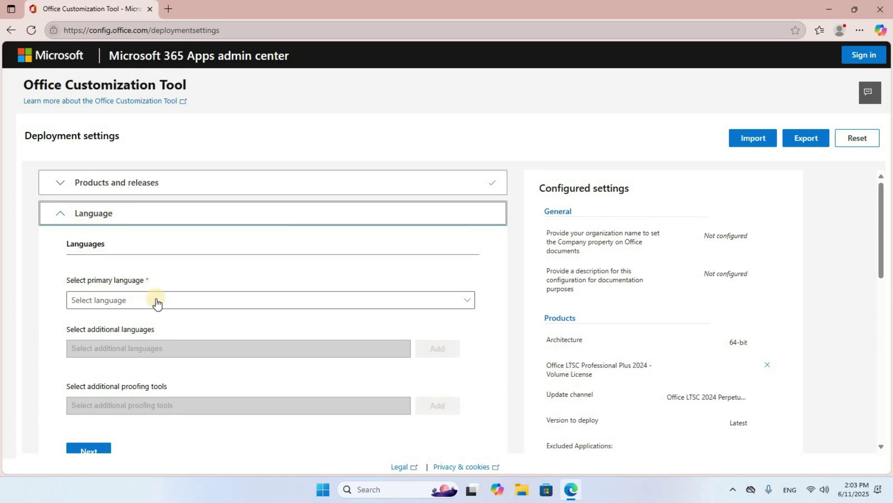
Set the primary language to English (United States) and continue to the installation settings
{"action": "left_click", "coordinate": [468, 301]}
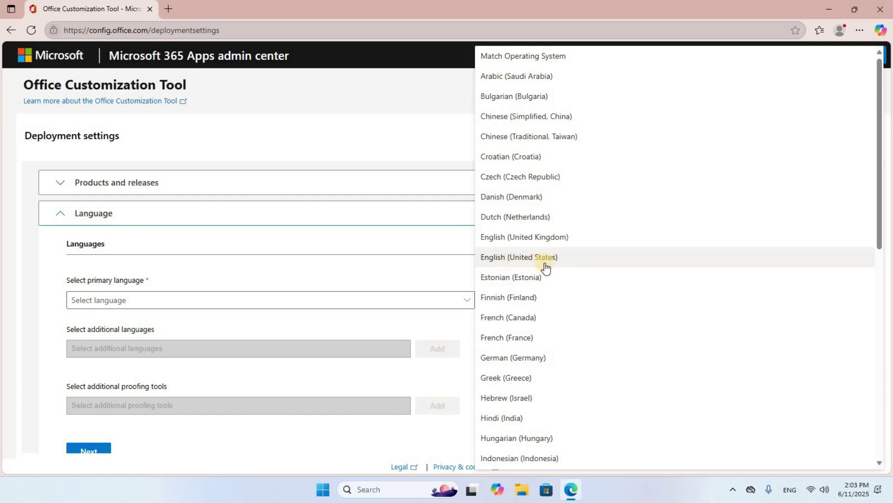
{"action": "left_click", "coordinate": [571, 265]}
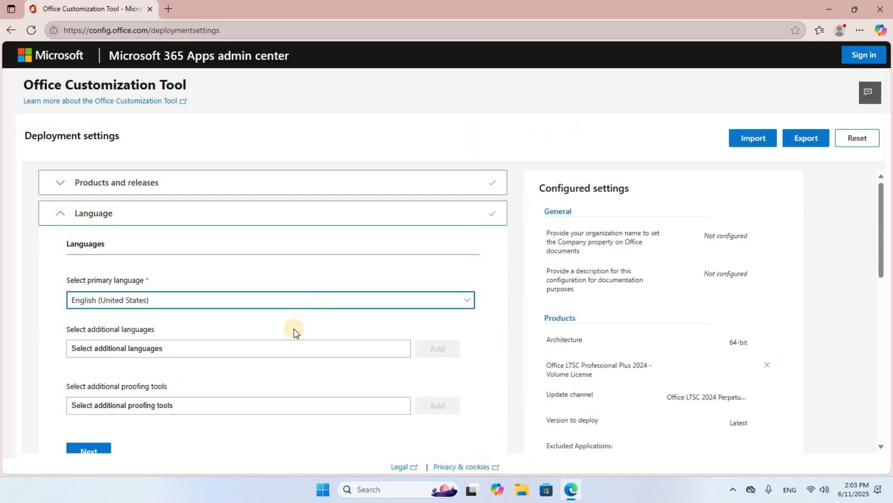
{"action": "scroll", "coordinate": [294, 331], "scroll_direction": "down", "scroll_amount": 5}
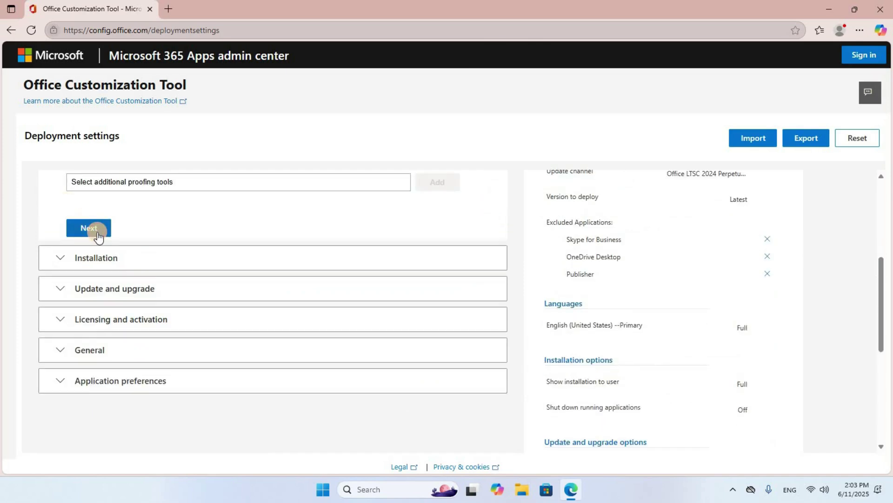
{"action": "left_click", "coordinate": [97, 234]}
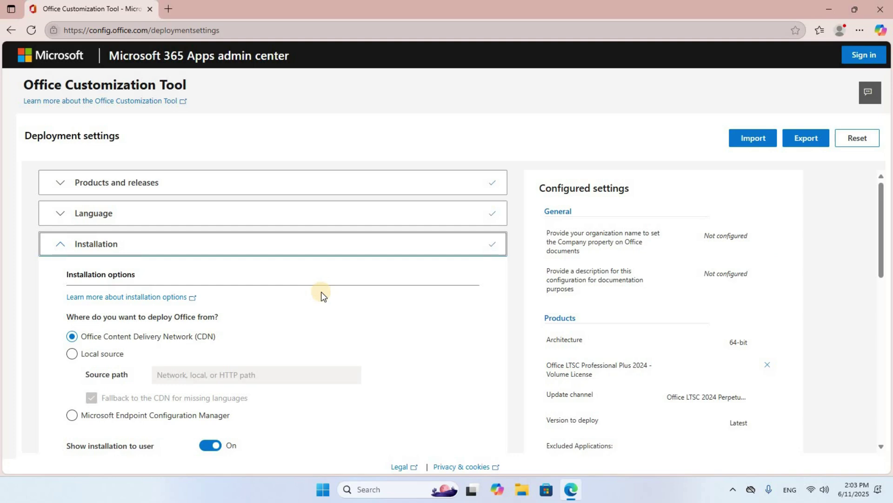
Accept the default installation options, then turn off uninstalling MSI versions of Office and continue to licensing and activation
{"action": "scroll", "coordinate": [321, 294], "scroll_direction": "down", "scroll_amount": 5}
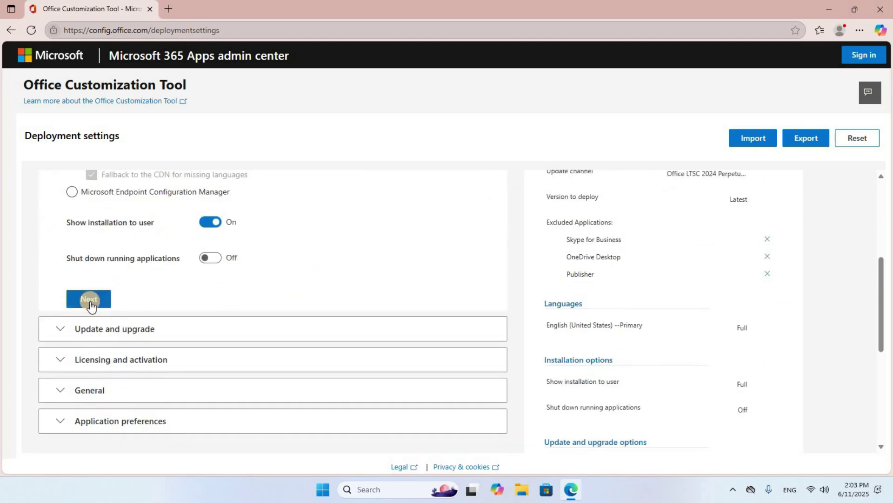
{"action": "left_click", "coordinate": [90, 301]}
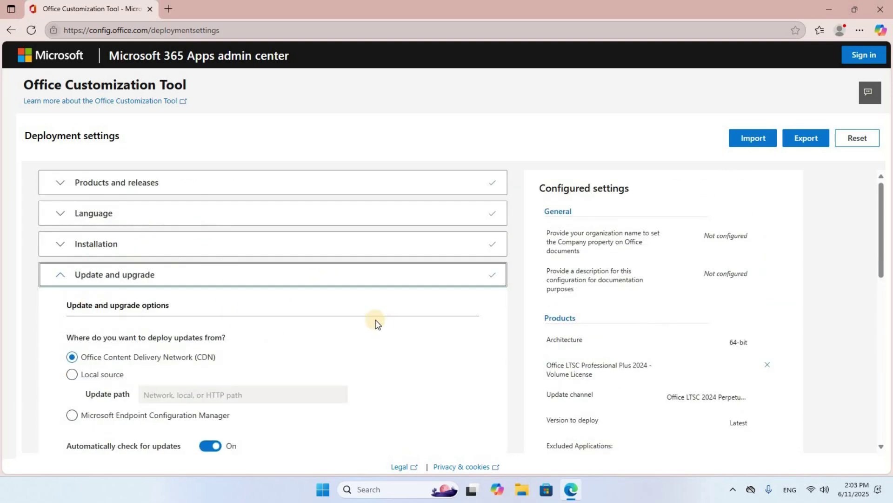
{"action": "scroll", "coordinate": [376, 320], "scroll_direction": "down", "scroll_amount": 6}
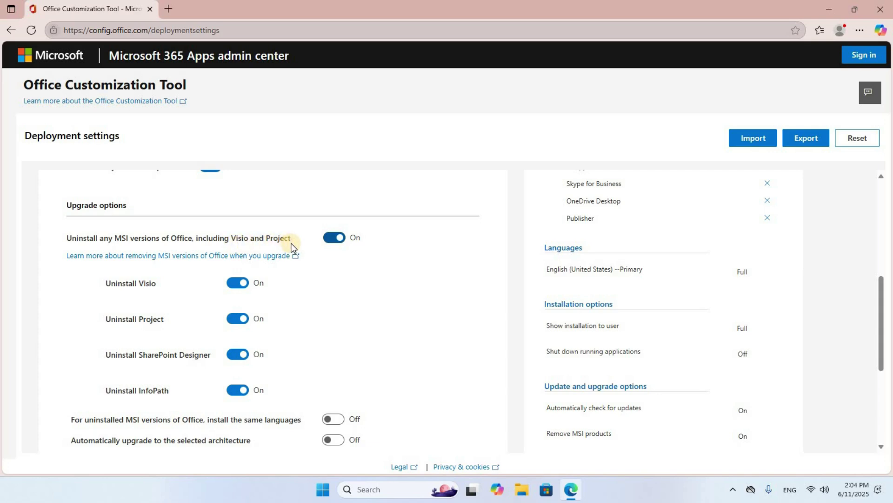
{"action": "left_click", "coordinate": [327, 239]}
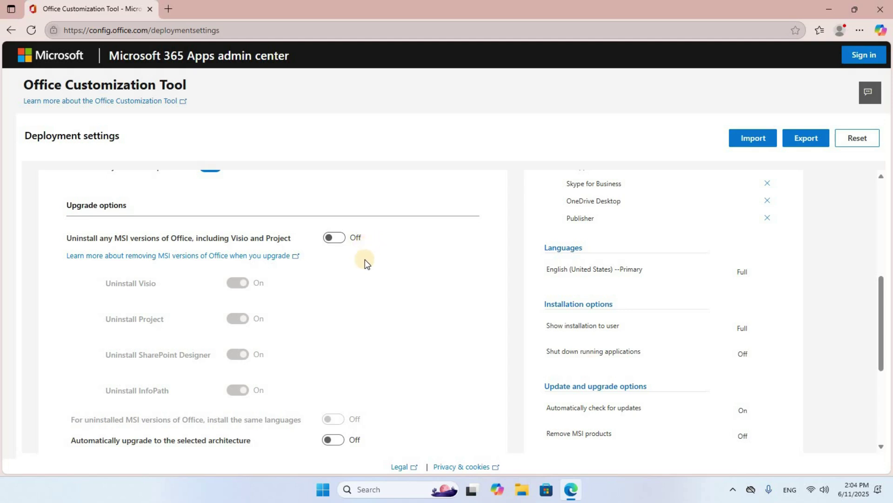
{"action": "scroll", "coordinate": [365, 261], "scroll_direction": "down", "scroll_amount": 1}
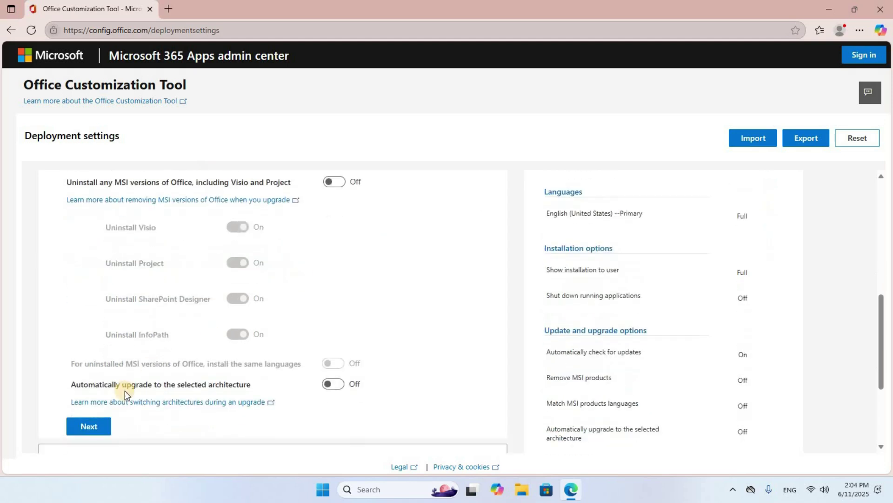
{"action": "left_click", "coordinate": [93, 431]}
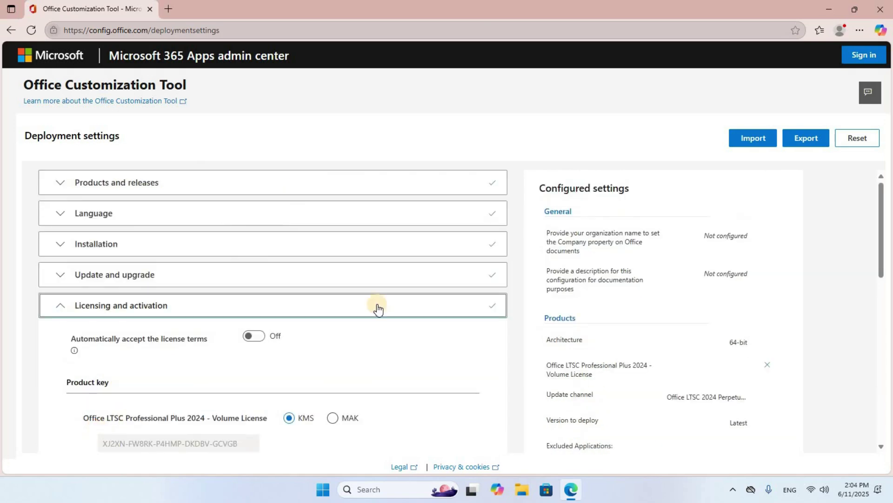
Keep the default licensing, general and application preference settings and finish the deployment configuration
{"action": "scroll", "coordinate": [376, 307], "scroll_direction": "down", "scroll_amount": 10}
{"action": "scroll", "coordinate": [229, 283], "scroll_direction": "up", "scroll_amount": 5}
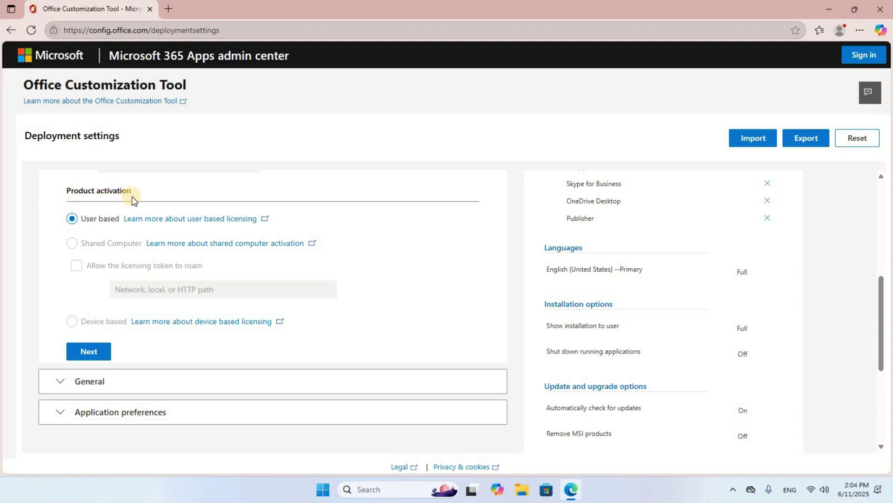
{"action": "left_click", "coordinate": [92, 354]}
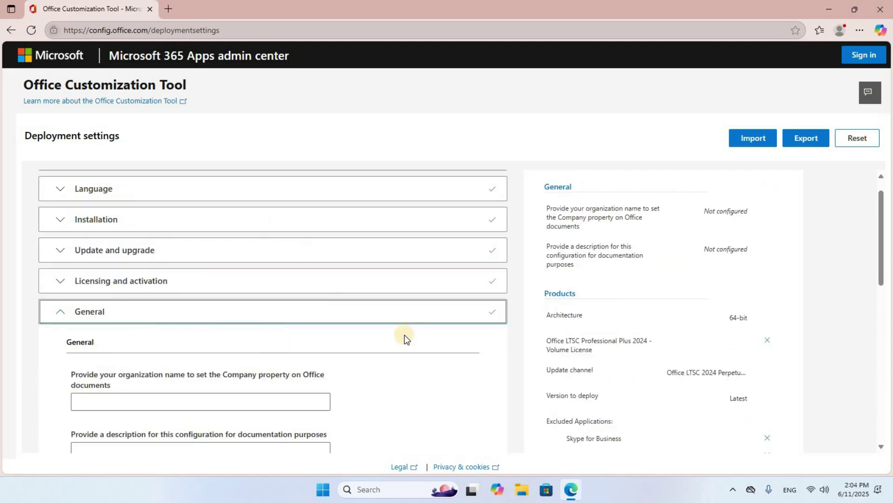
{"action": "scroll", "coordinate": [248, 306], "scroll_direction": "down", "scroll_amount": 5}
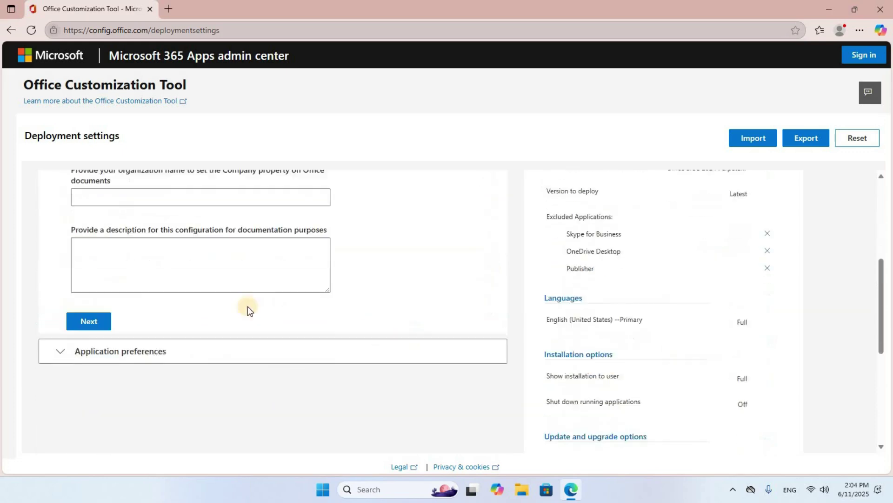
{"action": "left_click", "coordinate": [89, 302]}
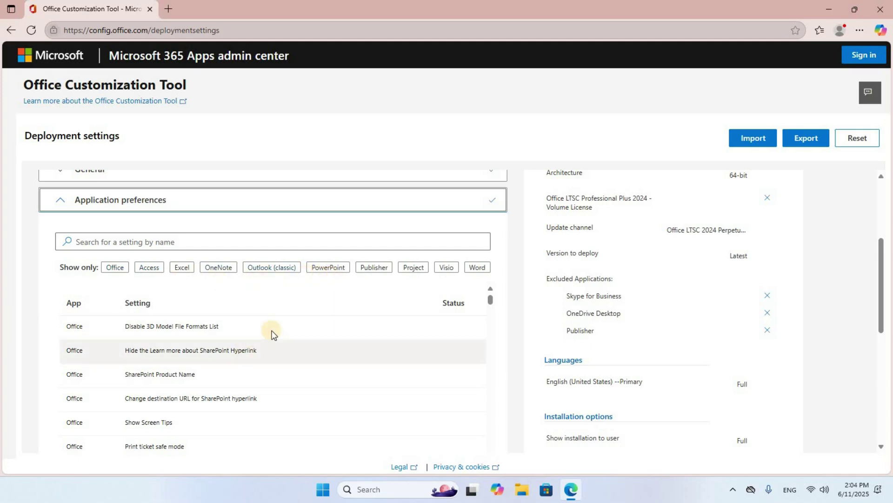
{"action": "scroll", "coordinate": [345, 330], "scroll_direction": "down", "scroll_amount": 5}
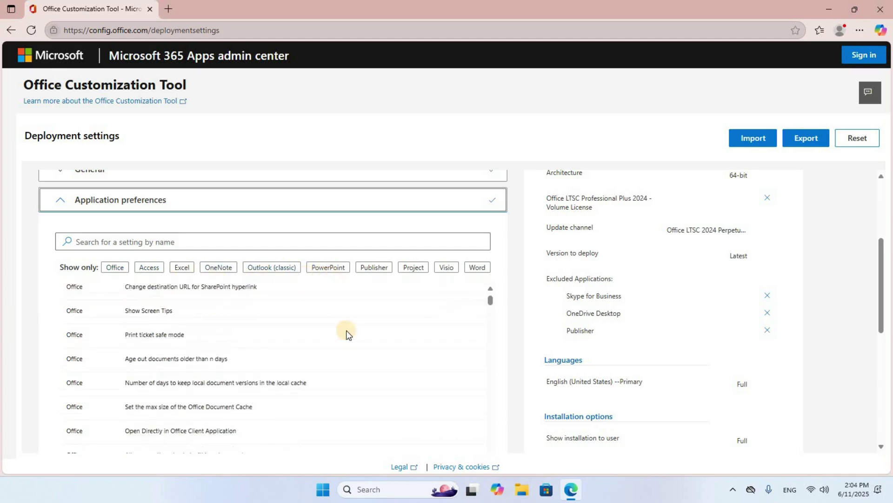
{"action": "scroll", "coordinate": [505, 309], "scroll_direction": "down", "scroll_amount": 5}
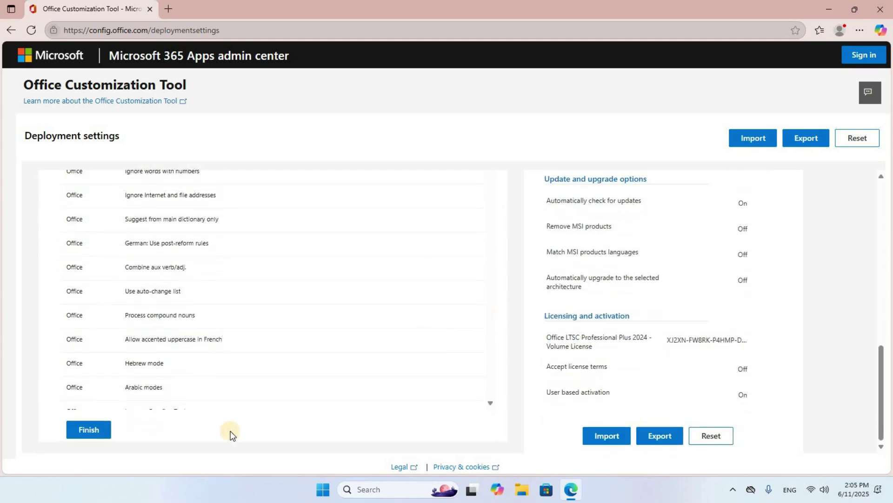
{"action": "left_click", "coordinate": [87, 434]}
{"action": "left_click", "coordinate": [93, 433]}
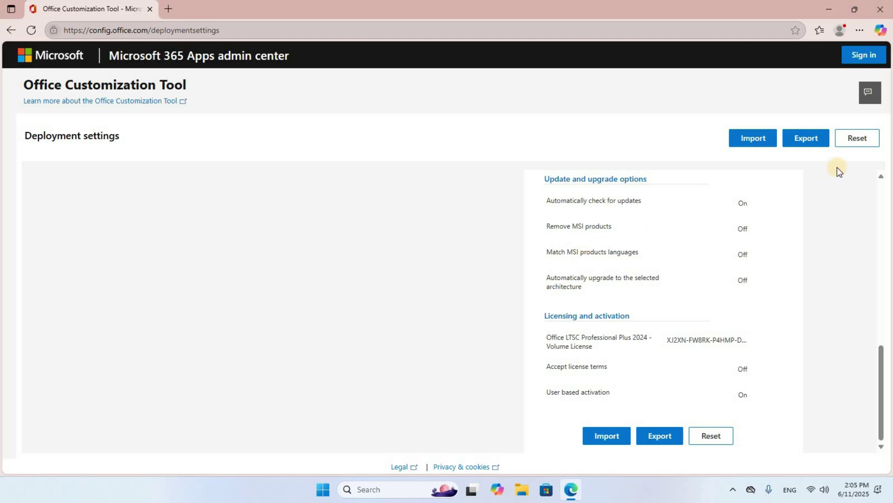
Start exporting the configuration with Office Open XML formats as the default file format
{"action": "left_click", "coordinate": [808, 139]}
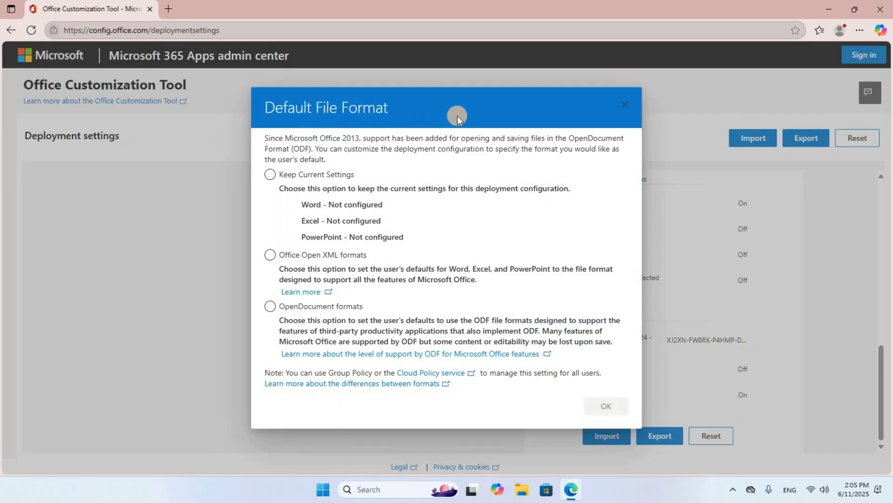
{"action": "left_click", "coordinate": [285, 258]}
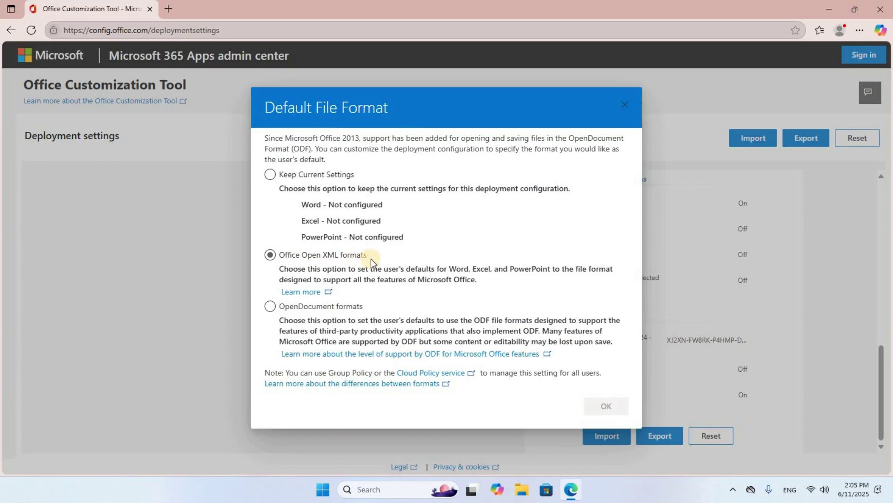
{"action": "left_click", "coordinate": [271, 256]}
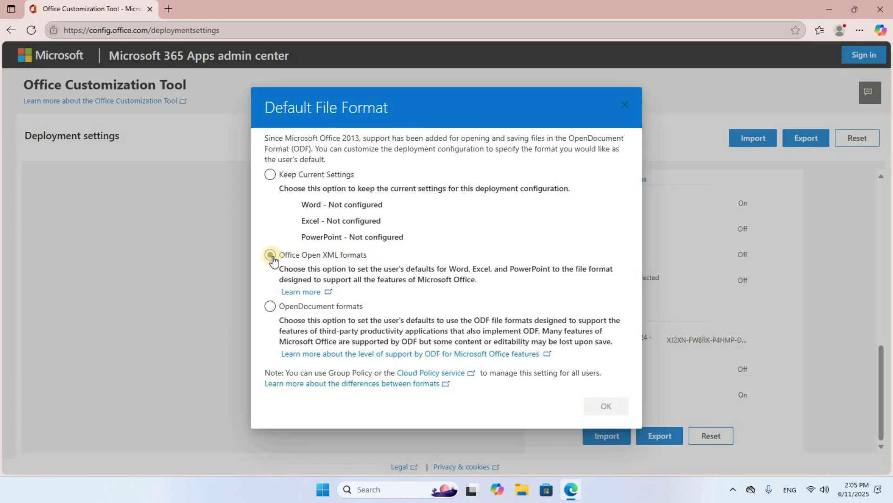
{"action": "left_click", "coordinate": [272, 257]}
{"action": "left_click", "coordinate": [605, 408]}
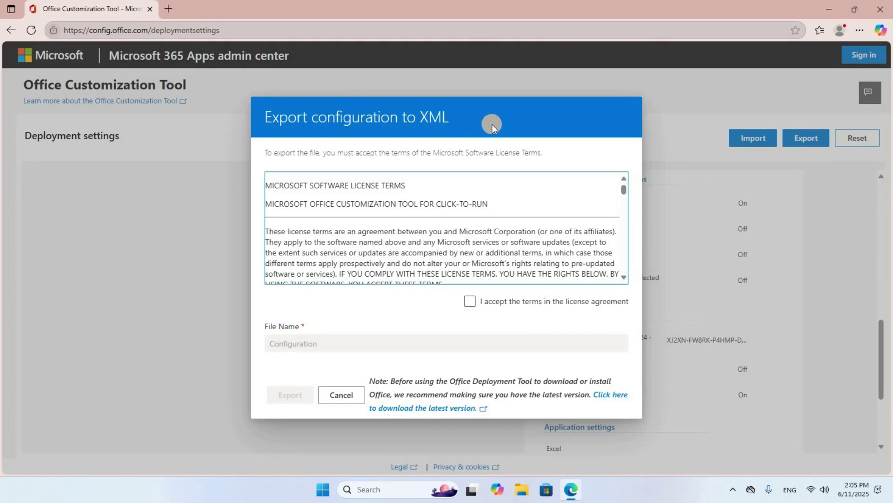
Accept the license agreement terms and export the configuration to XML under the file name Configuration
{"action": "left_click", "coordinate": [484, 303]}
{"action": "left_click", "coordinate": [471, 303]}
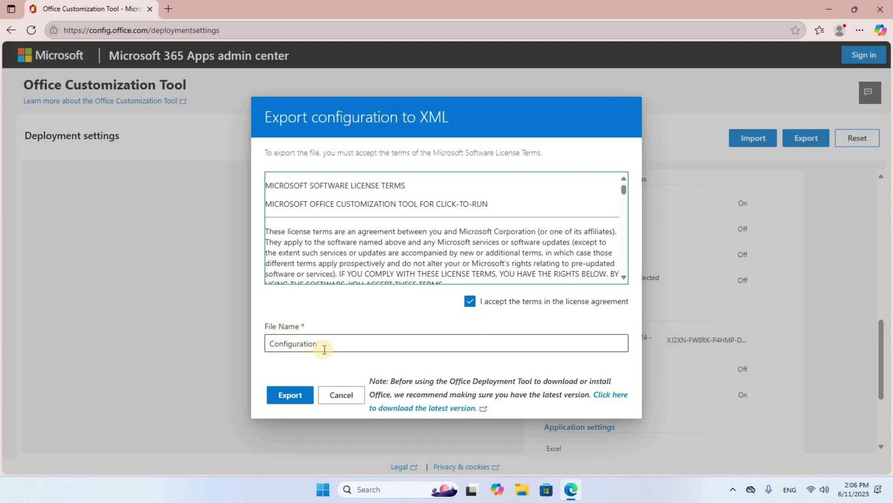
{"action": "left_click", "coordinate": [288, 398]}
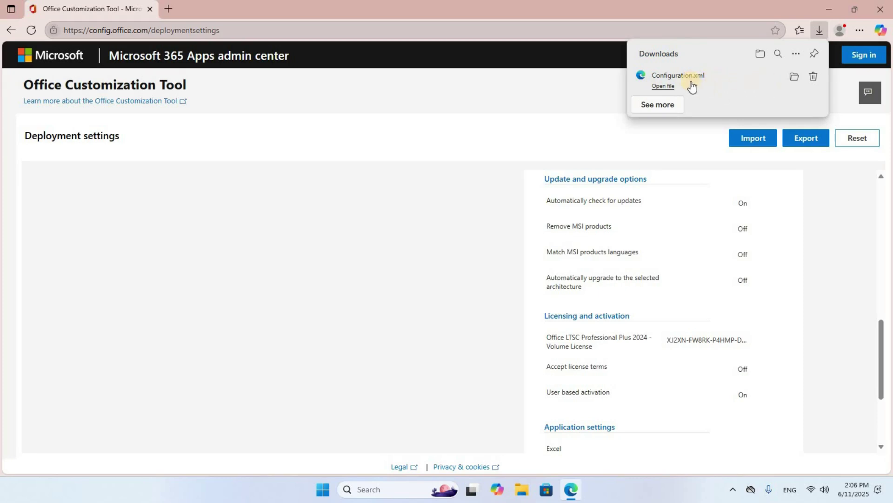
Search Google for "office deployment tool" in a new browser tab
{"action": "left_click", "coordinate": [170, 13]}
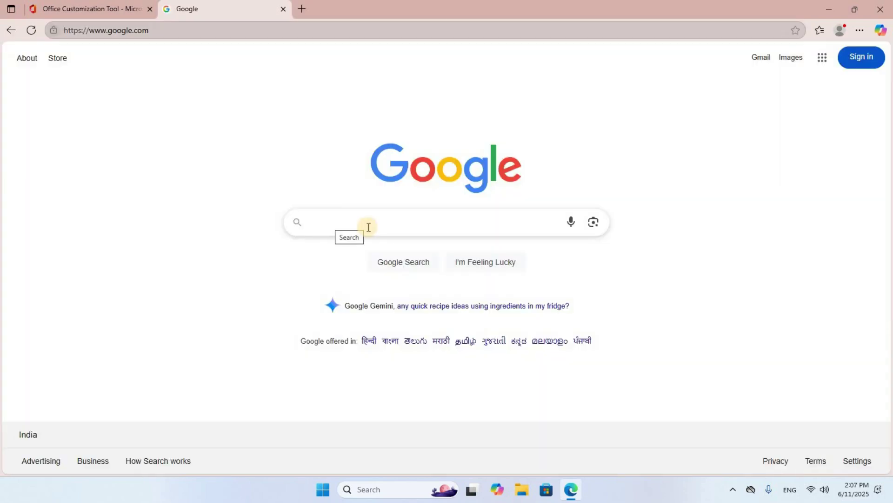
{"action": "left_click", "coordinate": [370, 224]}
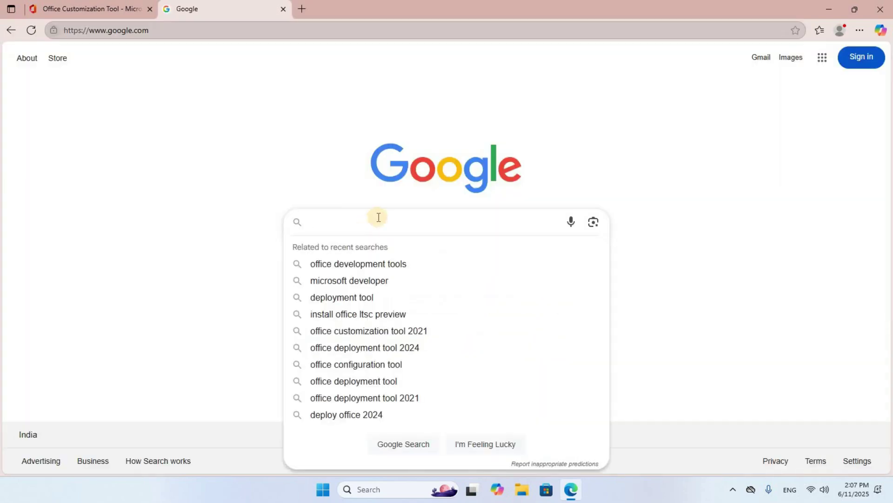
{"action": "type", "text": "office deployment tool"}
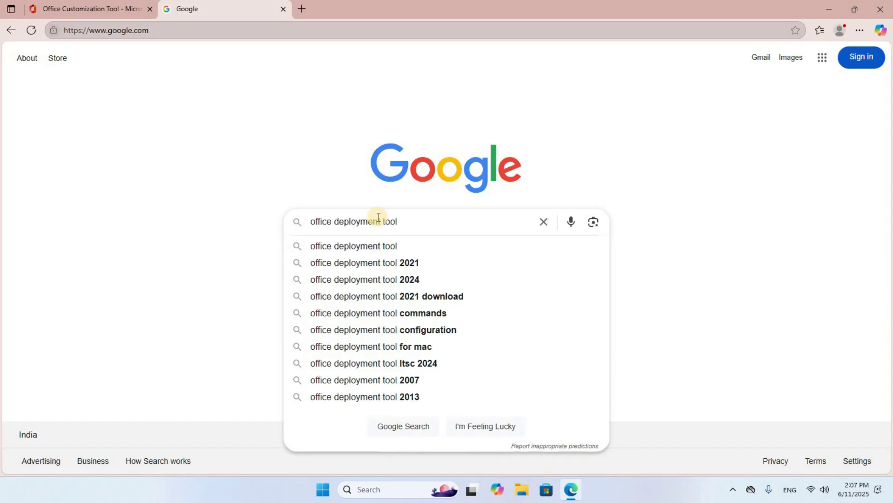
{"action": "key", "text": "Return"}
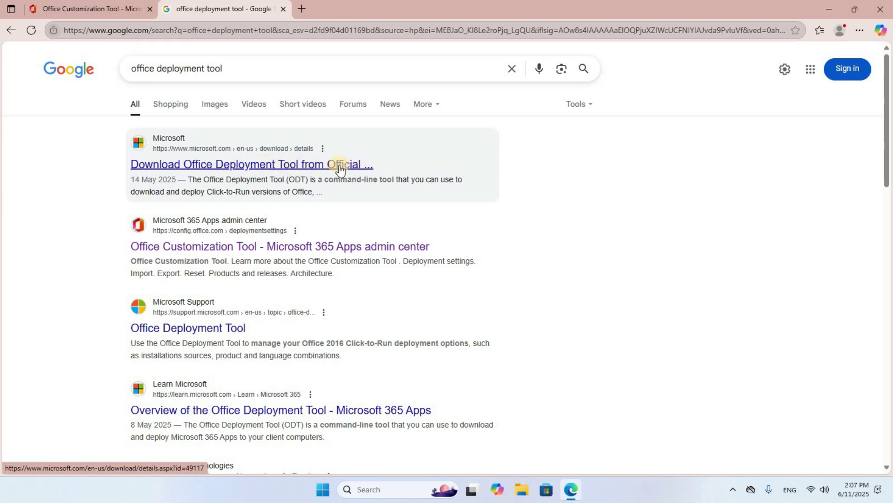
Download the English Office Deployment Tool from the official Microsoft Download Center and show the downloaded file in its folder
{"action": "left_click", "coordinate": [252, 165]}
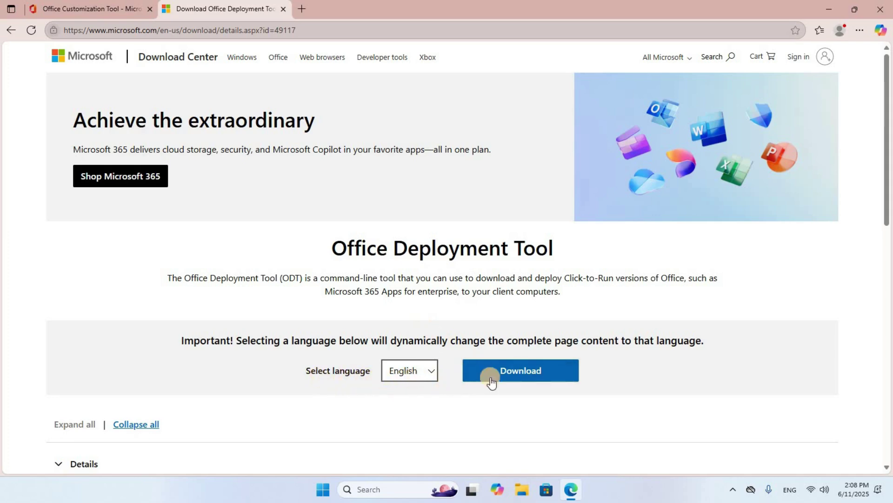
{"action": "left_click", "coordinate": [557, 372]}
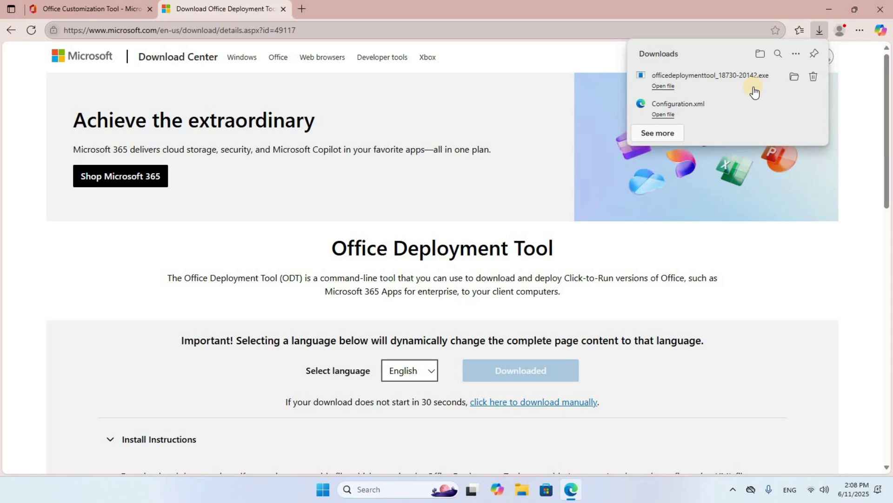
{"action": "left_click", "coordinate": [795, 78]}
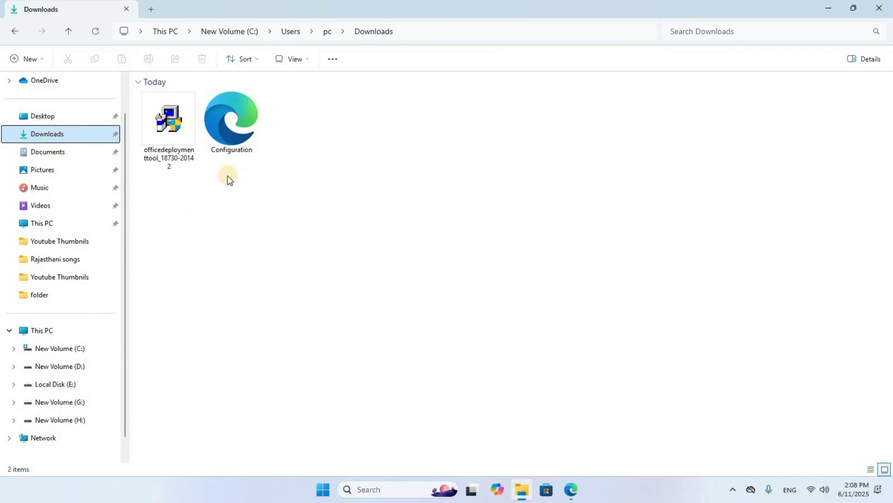
Create a new folder named "office 2024" in Downloads
{"action": "right_click", "coordinate": [361, 190]}
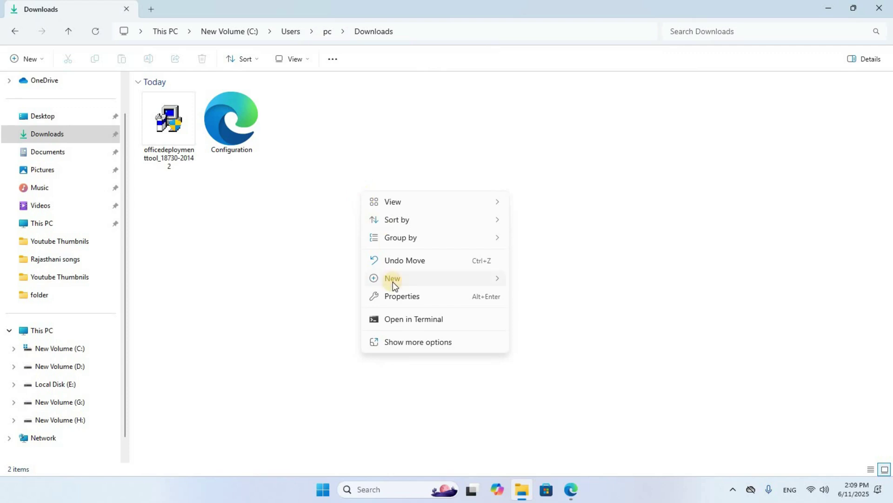
{"action": "mouse_move", "coordinate": [393, 281]}
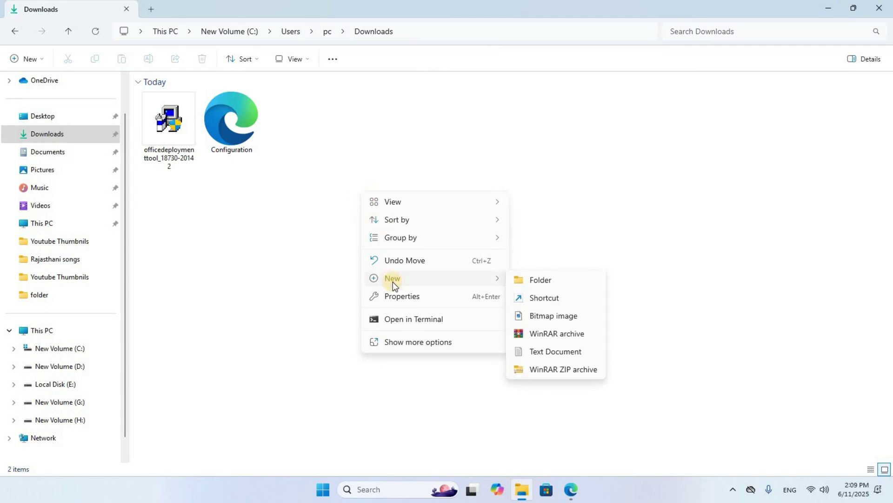
{"action": "left_click", "coordinate": [548, 279]}
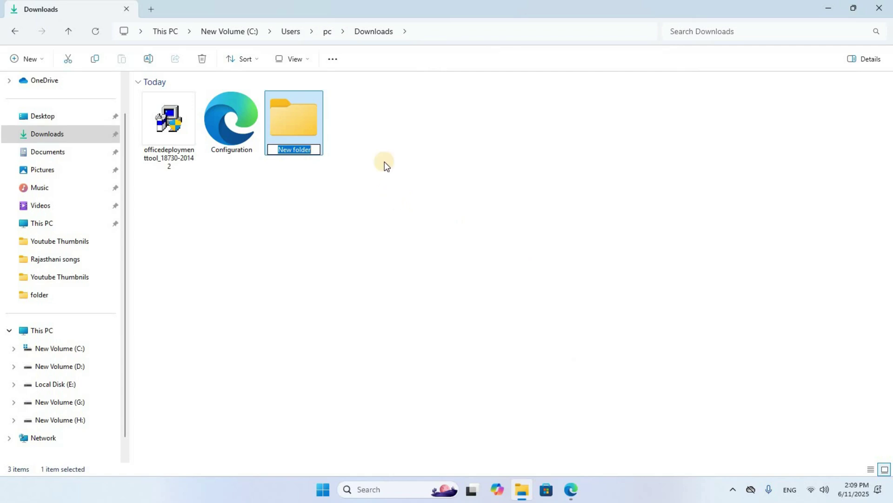
{"action": "key", "text": "BackSpace"}
{"action": "type", "text": "office 2024"}
{"action": "key", "text": "Return"}
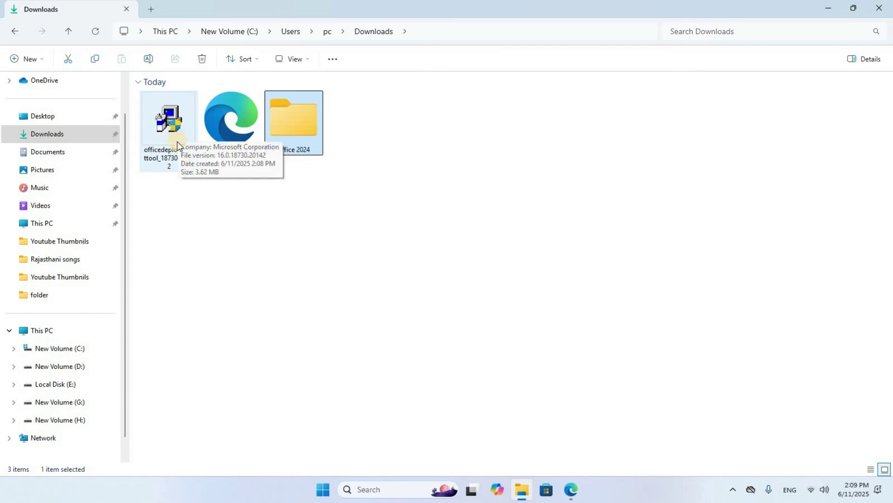
Move the Office Deployment Tool installer and the Configuration file into the office 2024 folder
{"action": "left_click_drag", "start_coordinate": [141, 184], "coordinate": [237, 125]}
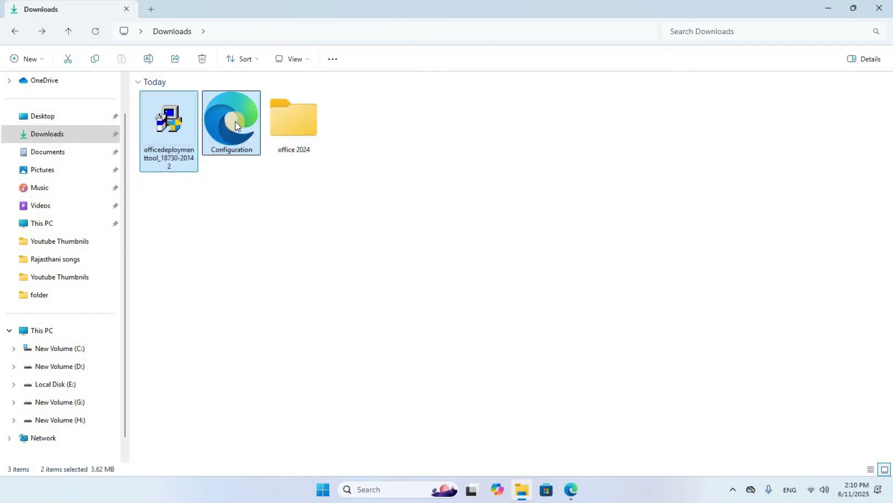
{"action": "right_click", "coordinate": [235, 126]}
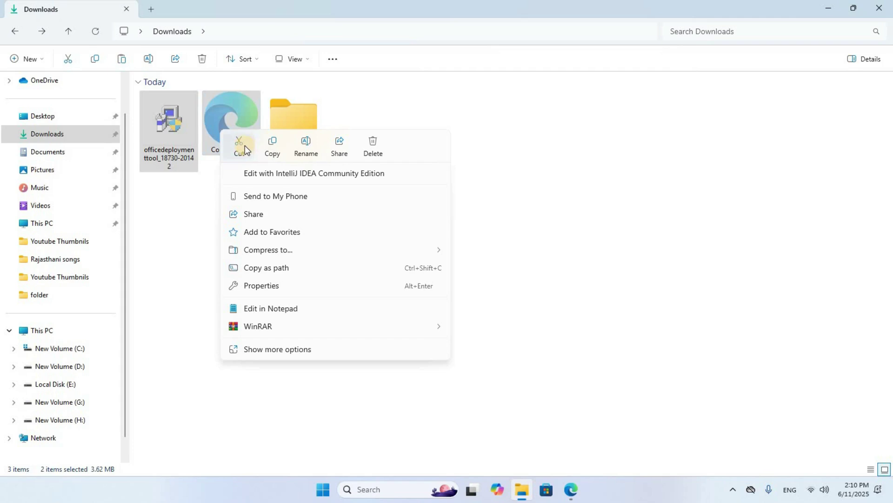
{"action": "left_click", "coordinate": [240, 146]}
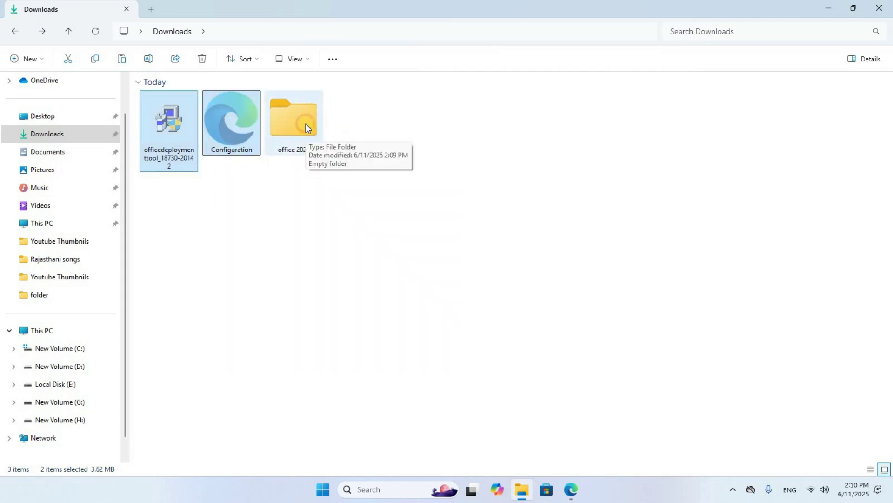
{"action": "left_click", "coordinate": [306, 124]}
{"action": "right_click", "coordinate": [306, 123]}
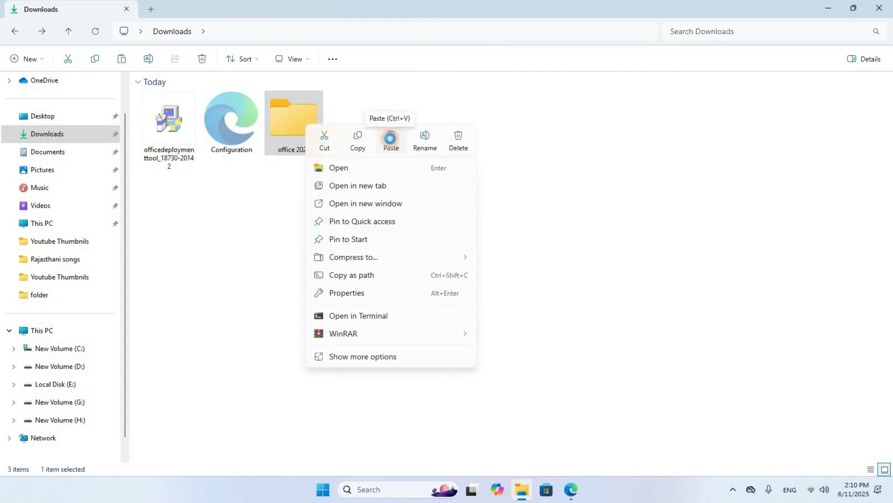
{"action": "left_click", "coordinate": [390, 139]}
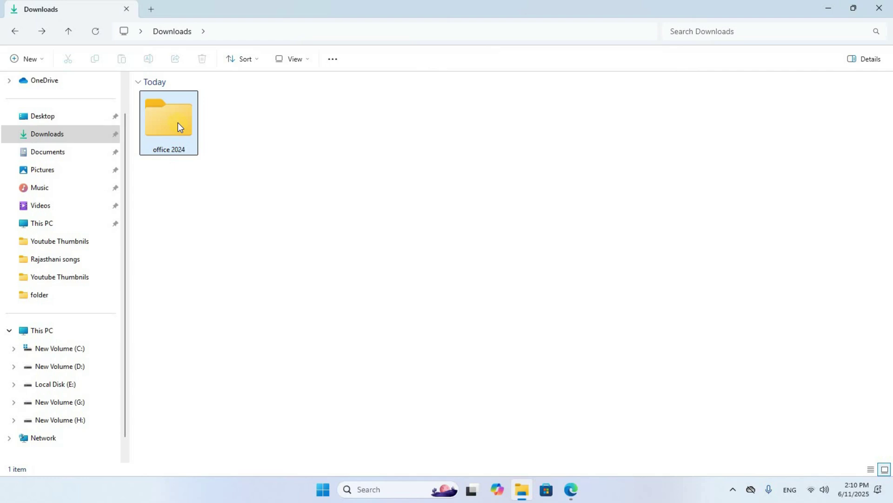
Move the office 2024 folder from Downloads to the root of the C: drive
{"action": "right_click", "coordinate": [186, 147]}
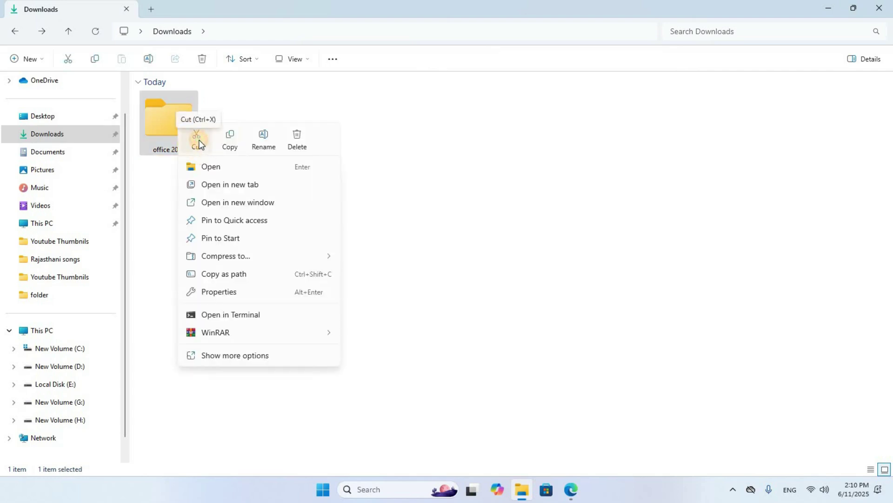
{"action": "left_click", "coordinate": [199, 144]}
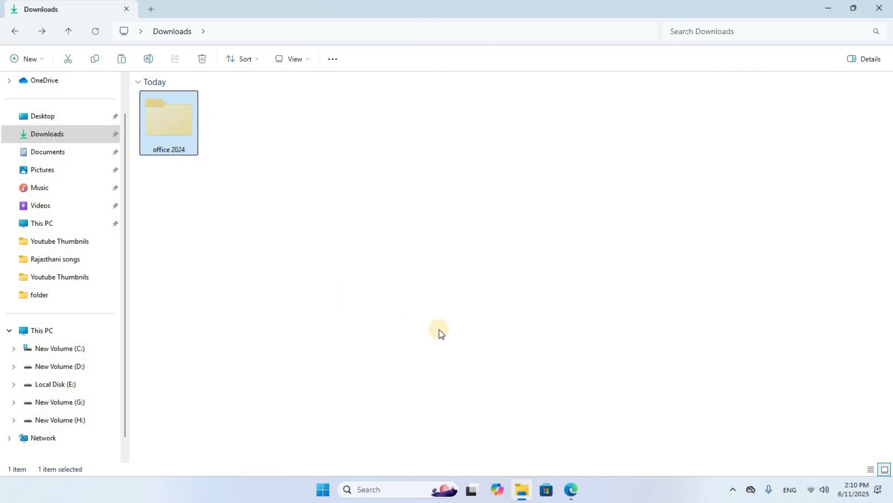
{"action": "left_click", "coordinate": [50, 334]}
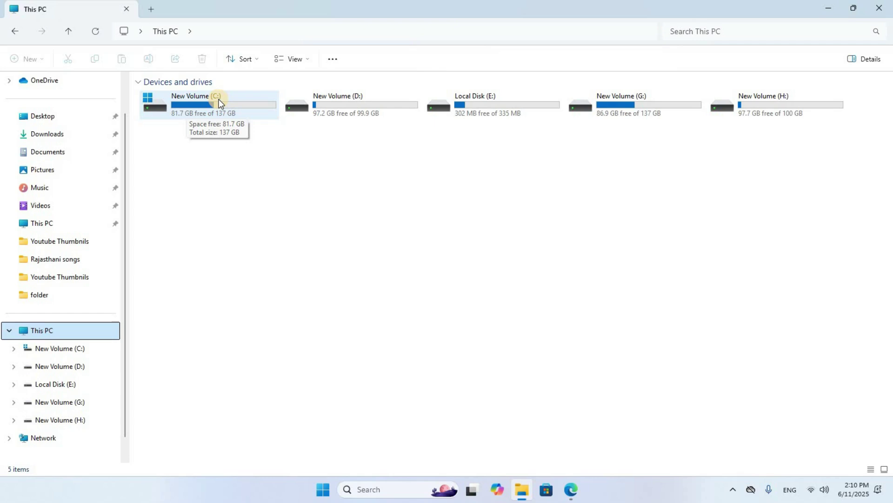
{"action": "double_click", "coordinate": [220, 100]}
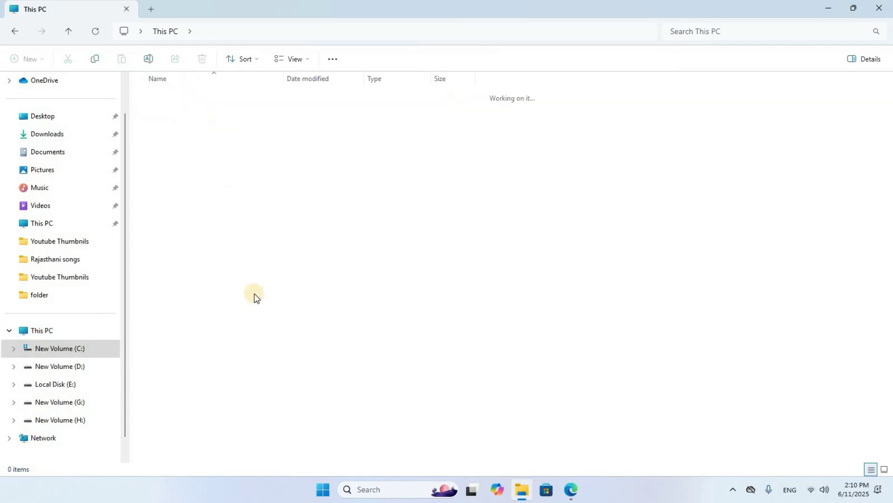
{"action": "right_click", "coordinate": [281, 297]}
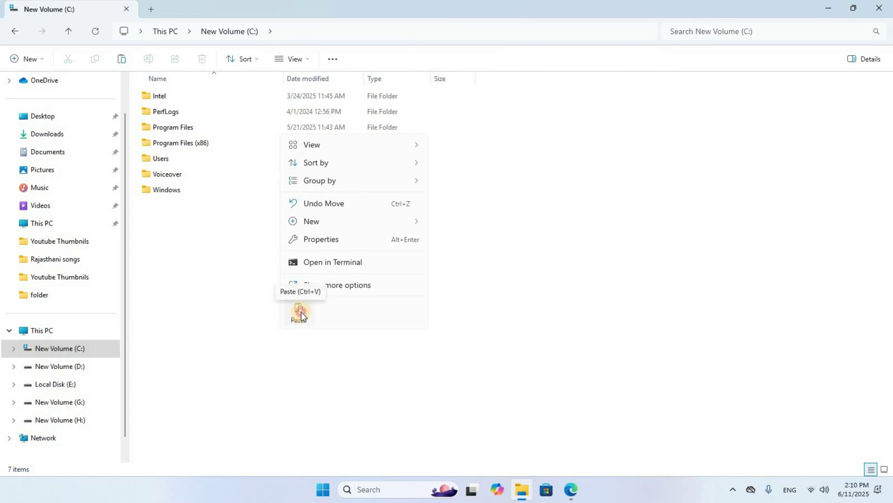
{"action": "left_click", "coordinate": [301, 312]}
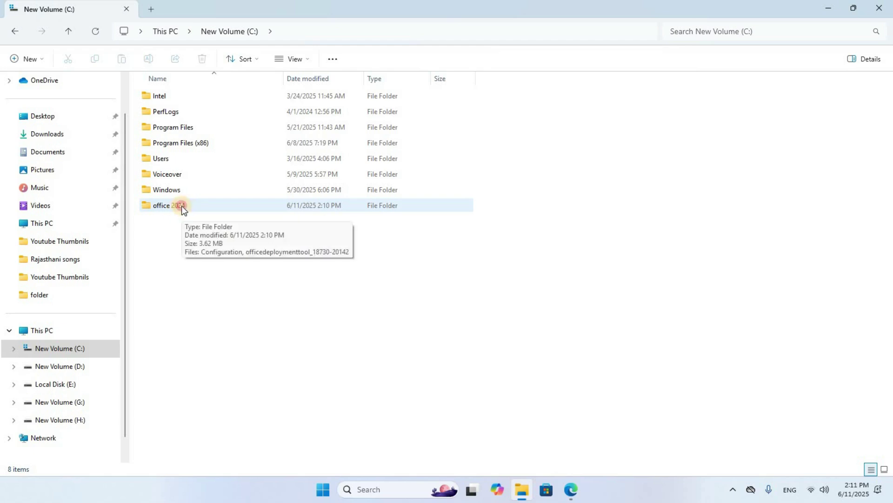
Run the Office Deployment Tool installer from C:\office 2024 as administrator and accept the Microsoft Software License Terms to continue
{"action": "double_click", "coordinate": [181, 206]}
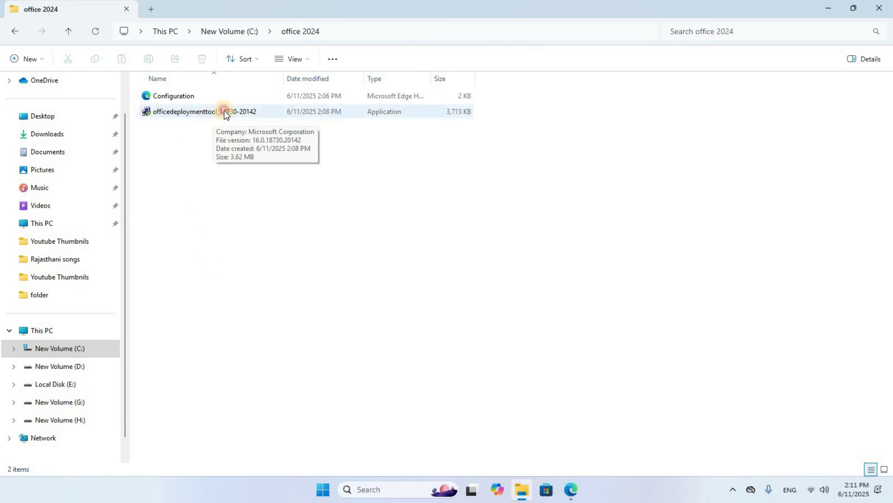
{"action": "left_click", "coordinate": [226, 114]}
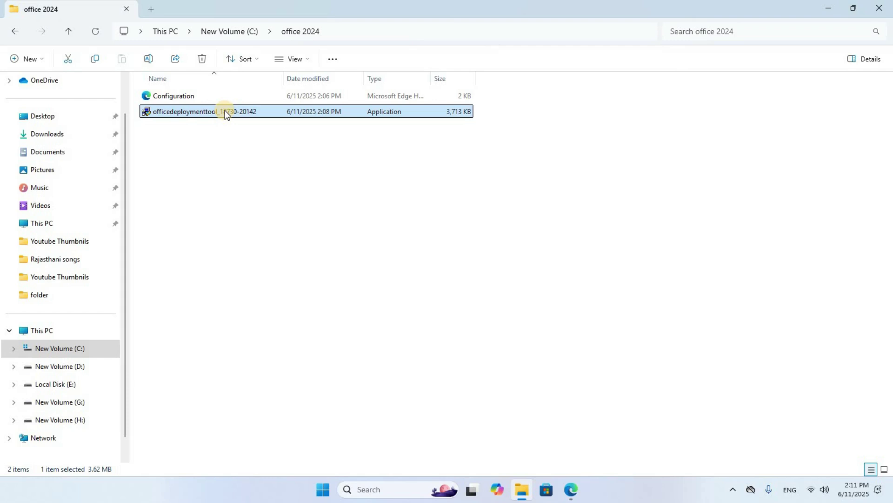
{"action": "right_click", "coordinate": [225, 113]}
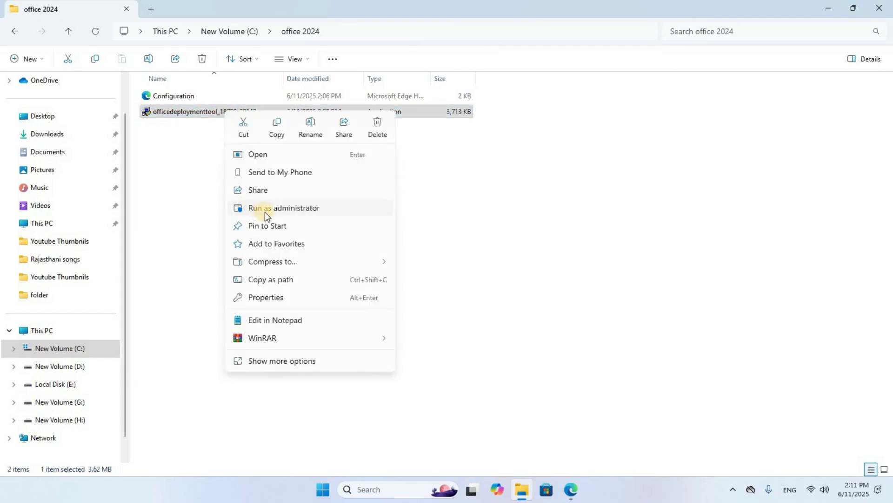
{"action": "left_click", "coordinate": [309, 209]}
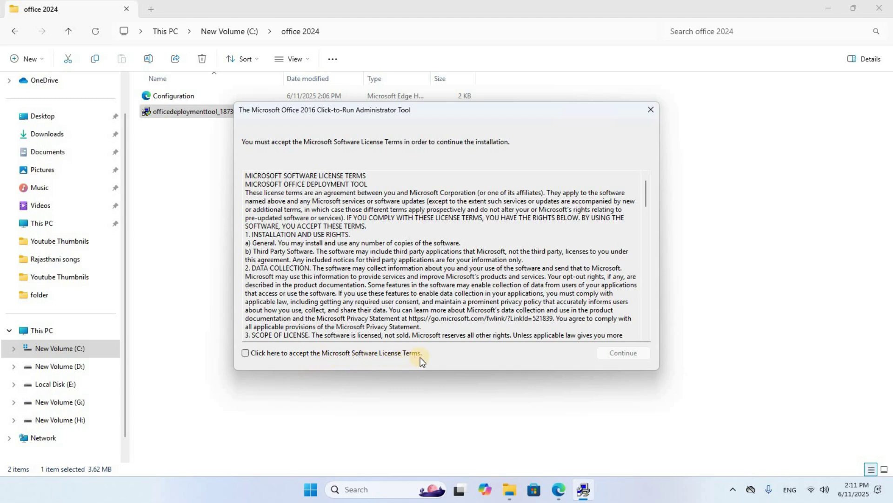
{"action": "left_click", "coordinate": [245, 353]}
{"action": "left_click", "coordinate": [644, 355]}
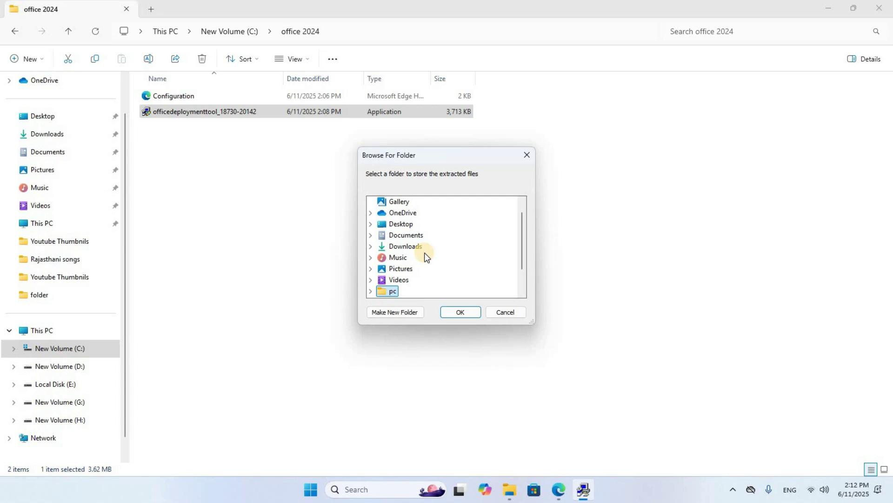
Extract the deployment tool files into the office 2024 folder on the C: drive and dismiss the completion message
{"action": "scroll", "coordinate": [421, 260], "scroll_direction": "down", "scroll_amount": 1}
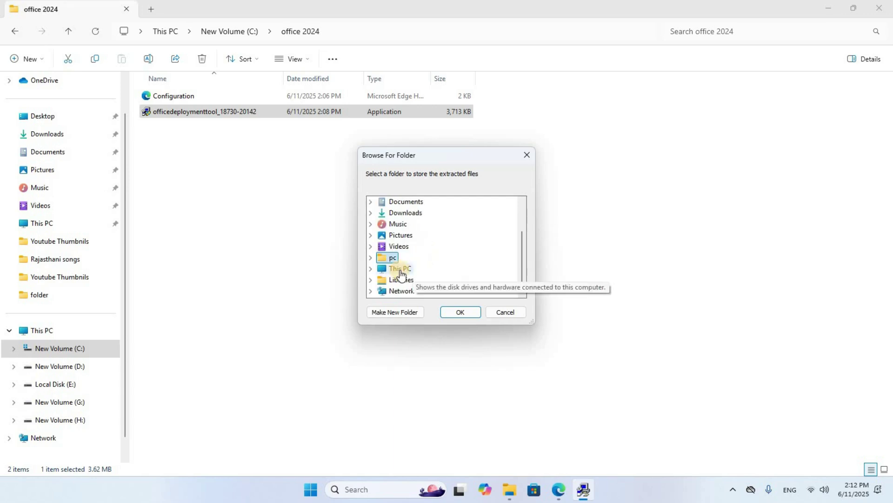
{"action": "double_click", "coordinate": [400, 270]}
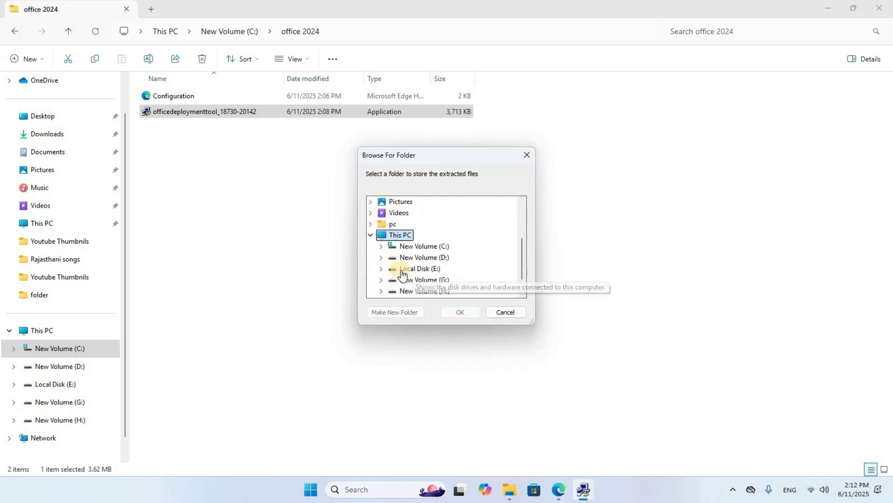
{"action": "double_click", "coordinate": [435, 247]}
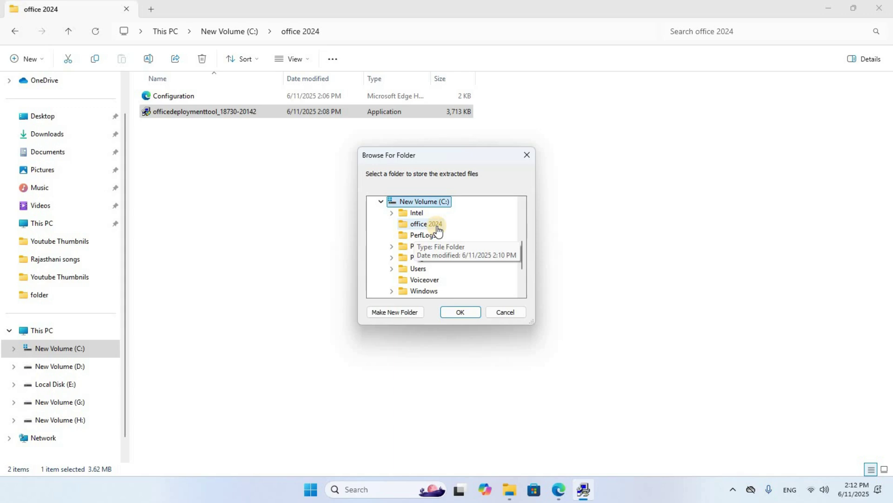
{"action": "left_click", "coordinate": [437, 227]}
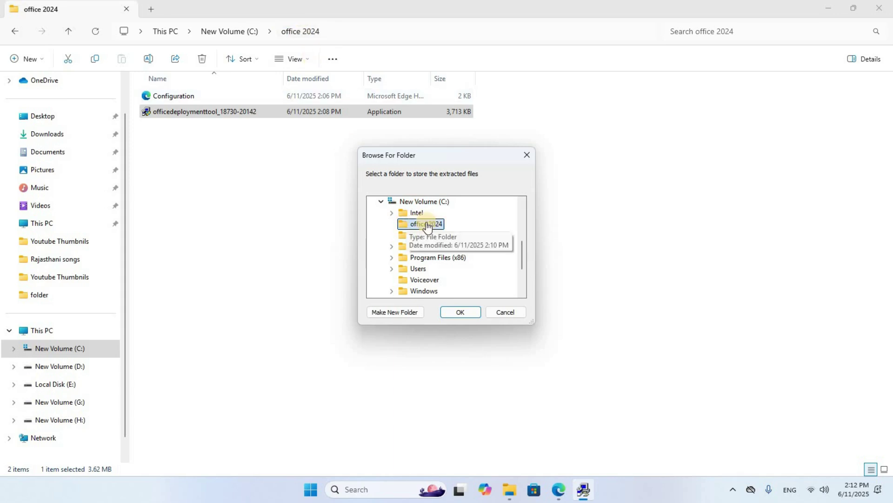
{"action": "left_click", "coordinate": [461, 313]}
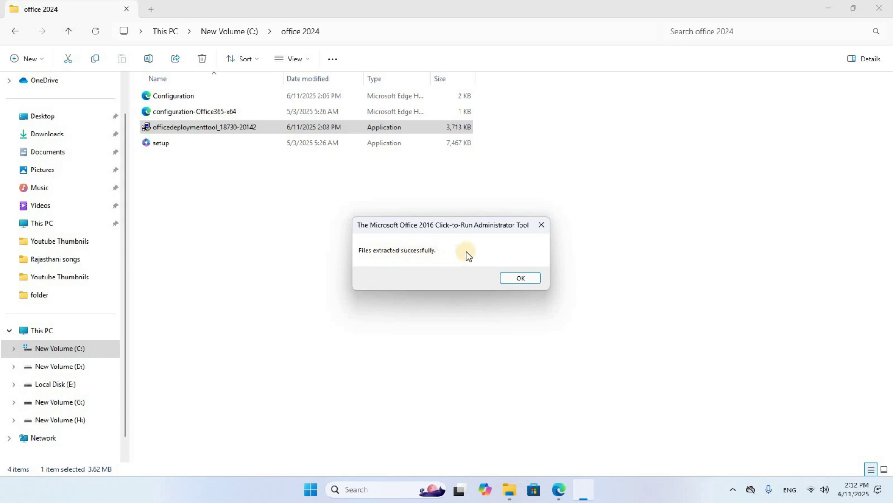
{"action": "left_click", "coordinate": [520, 278]}
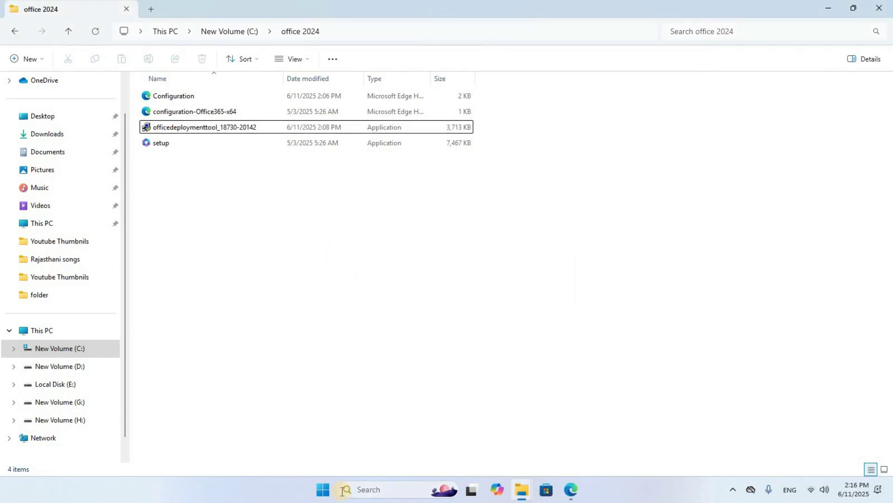
Search Windows for "cmd" and open Command Prompt as administrator
{"action": "left_click", "coordinate": [366, 491]}
{"action": "type", "text": "cmd"}
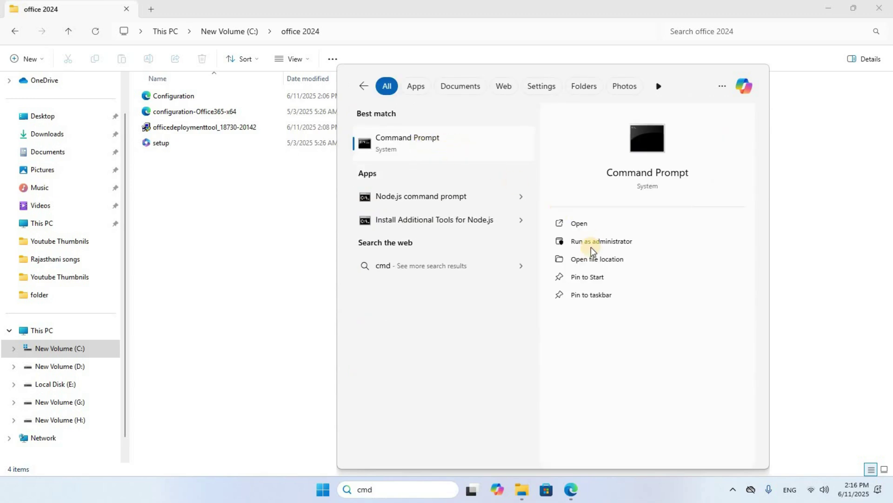
{"action": "left_click", "coordinate": [617, 245]}
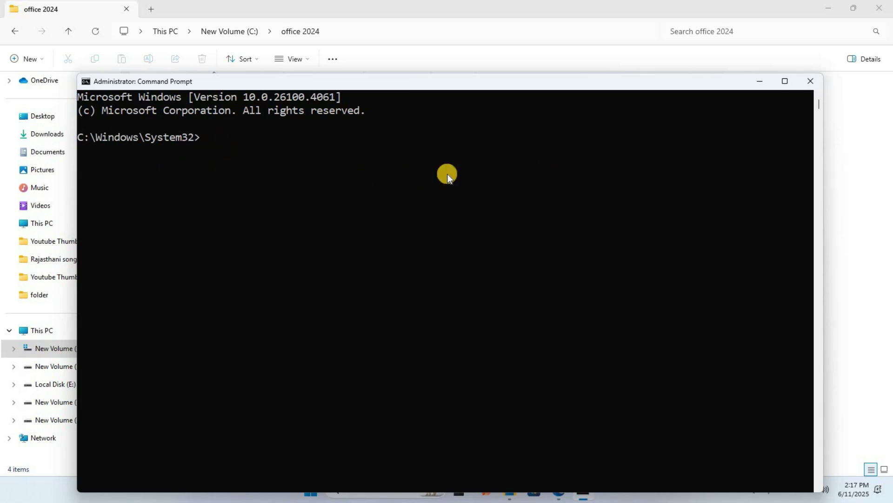
Change the working directory to c:\office 2024 and start the Office installation with "setup /configure configuration.xml"
{"action": "key", "text": "ctrl+v"}
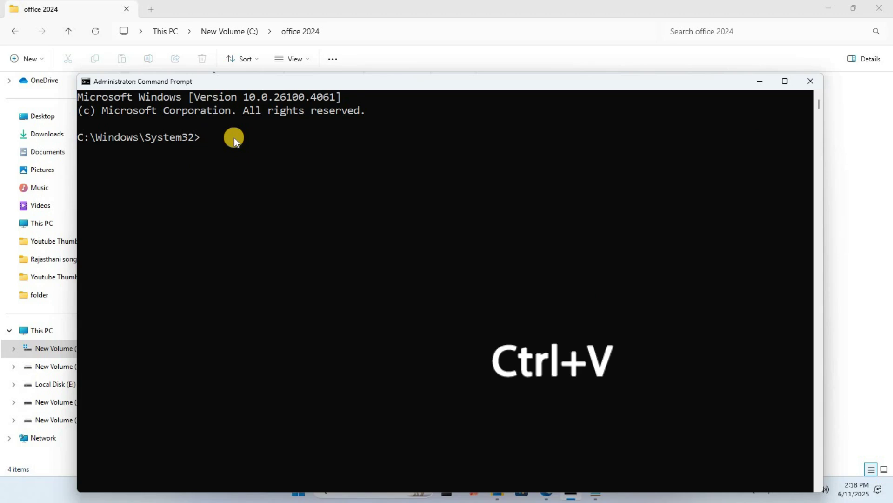
{"action": "type", "text": "cd c:\\office 2024"}
{"action": "key", "text": "Return"}
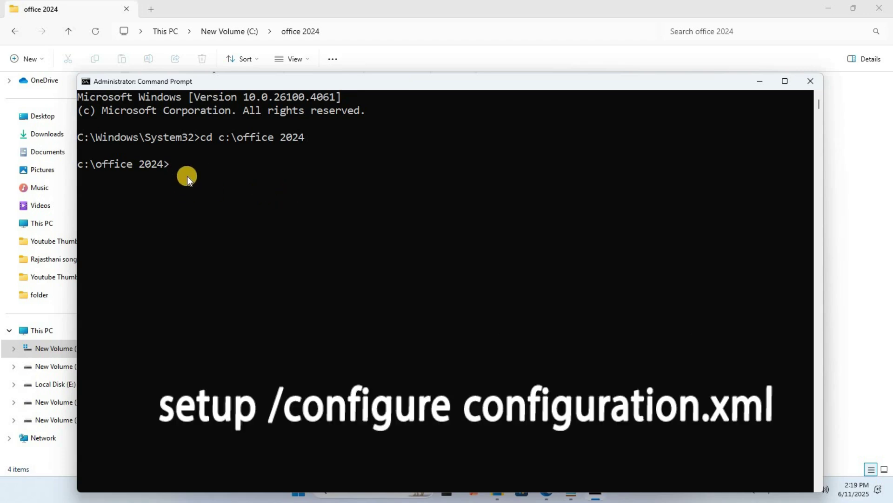
{"action": "key", "text": "ctrl+v"}
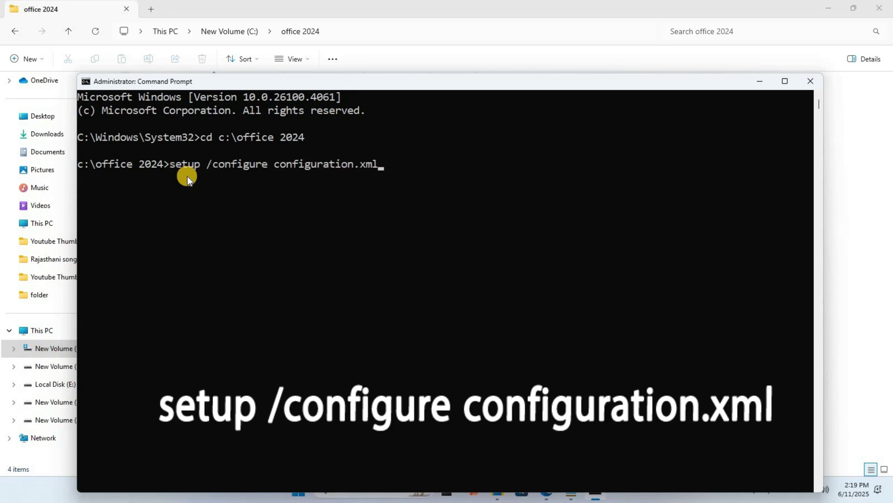
{"action": "key", "text": "Return"}
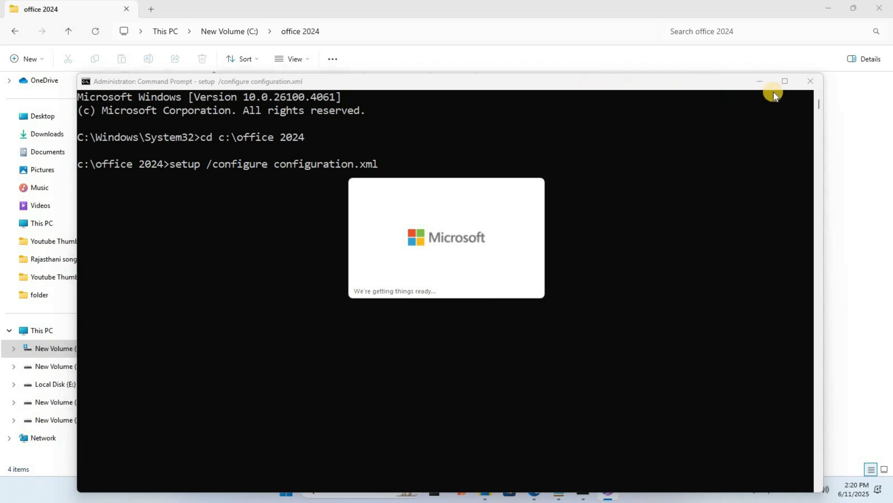
Clear the desktop by closing Command Prompt, minimizing the office 2024 folder window and closing the browser
{"action": "left_click", "coordinate": [810, 82]}
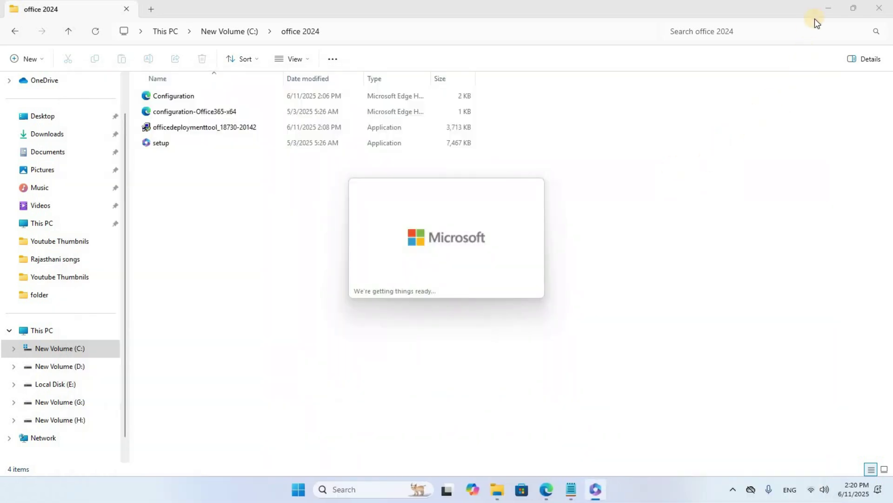
{"action": "left_click", "coordinate": [828, 11]}
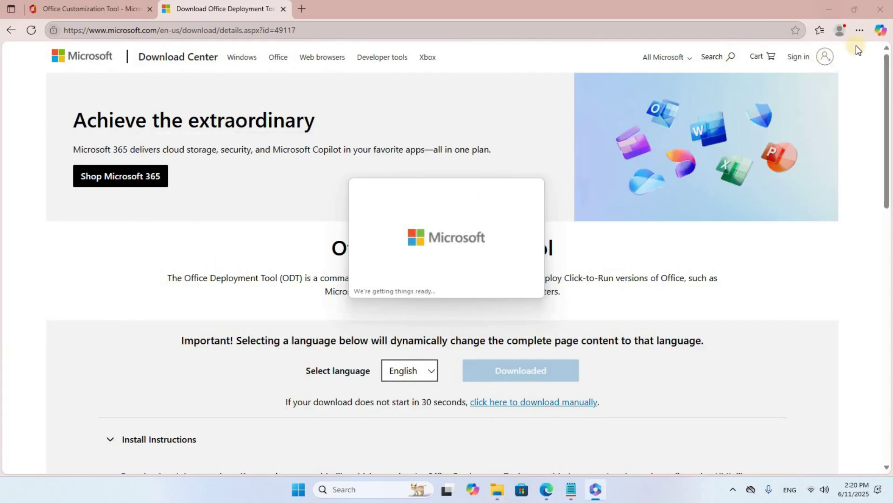
{"action": "left_click", "coordinate": [881, 15]}
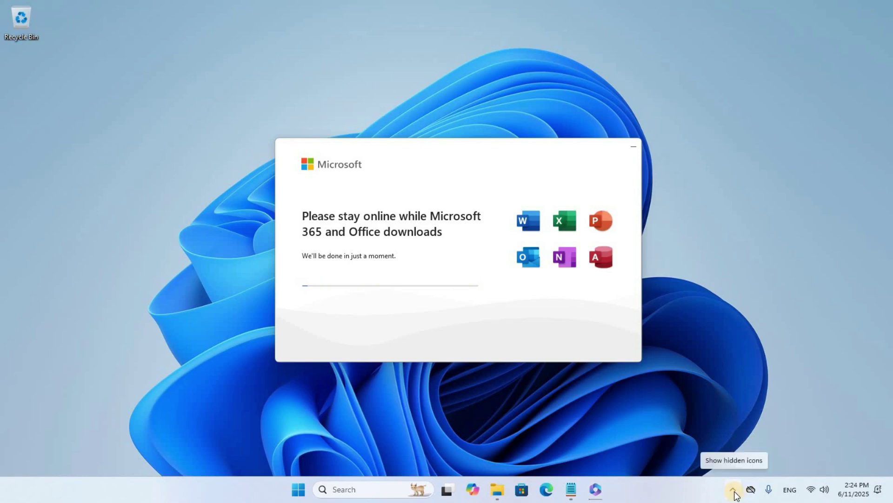
Check the background installation status of Microsoft 365 and Office, and close the installer when it completes
{"action": "left_click", "coordinate": [734, 491]}
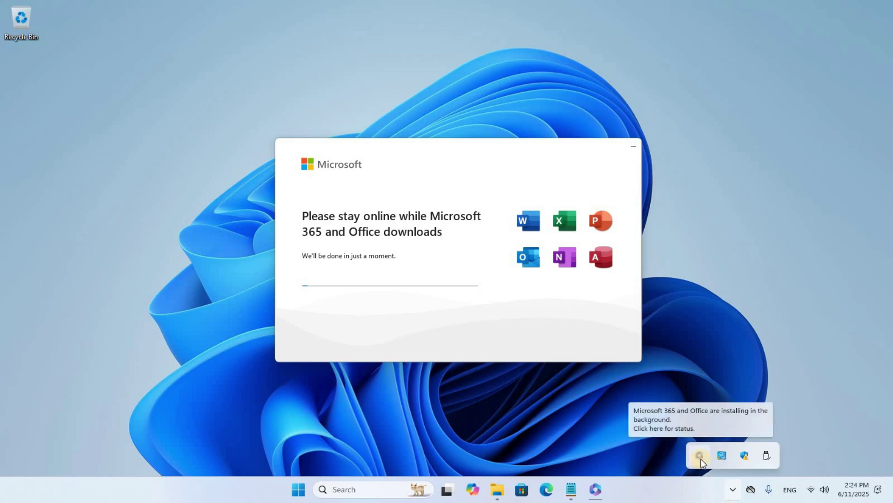
{"action": "left_click", "coordinate": [700, 458]}
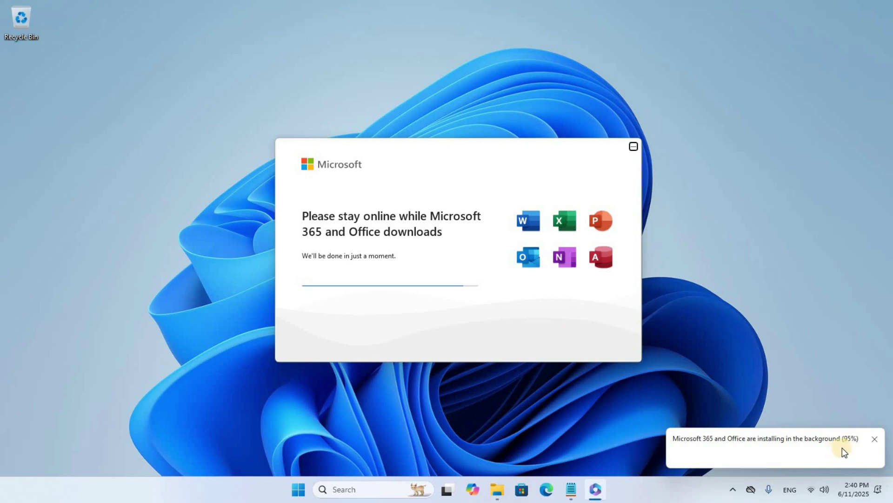
{"action": "left_click", "coordinate": [842, 447]}
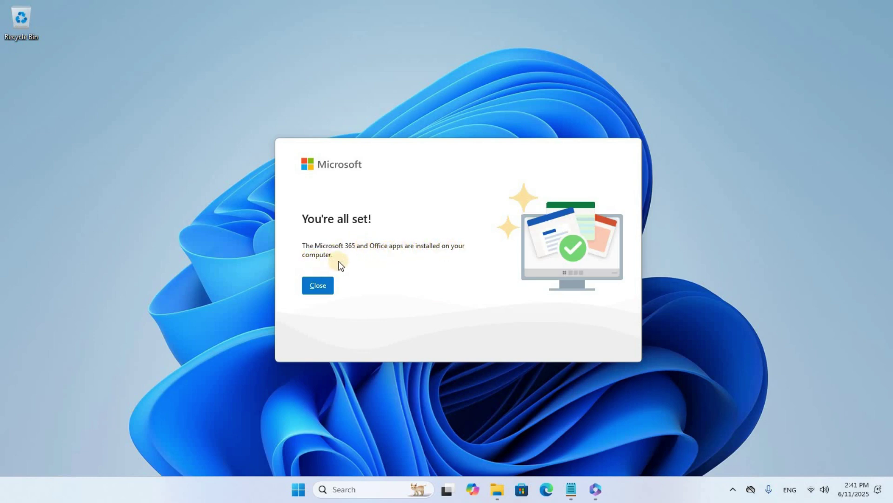
{"action": "left_click", "coordinate": [317, 287]}
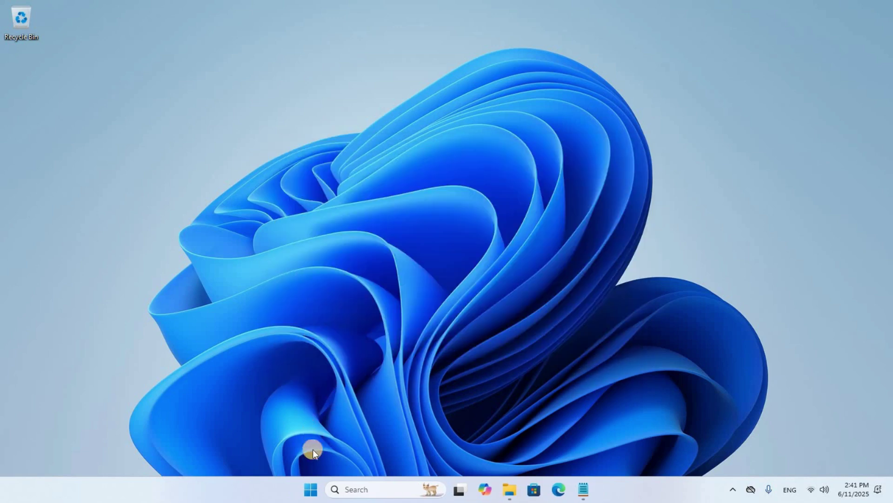
Open Excel from the list of all installed apps, accept the Office license agreement and dismiss the privacy notice
{"action": "left_click", "coordinate": [311, 493]}
{"action": "left_click", "coordinate": [574, 131]}
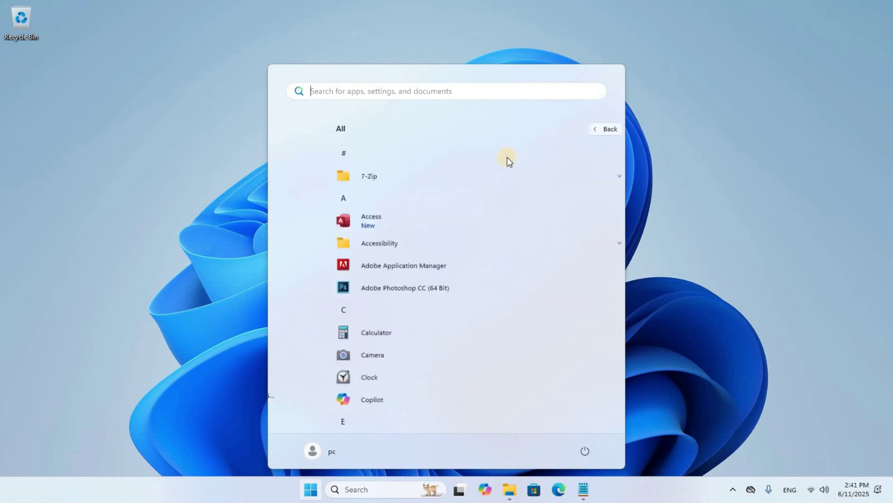
{"action": "scroll", "coordinate": [339, 379], "scroll_direction": "down", "scroll_amount": 2}
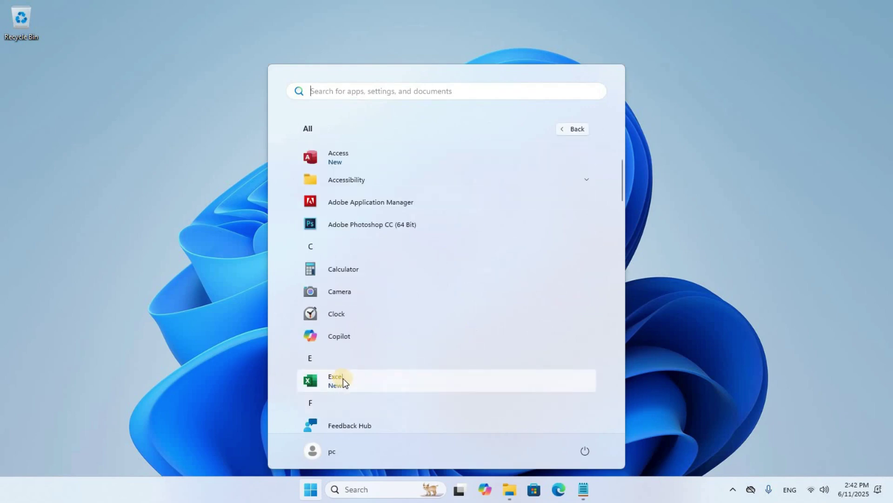
{"action": "left_click", "coordinate": [344, 379]}
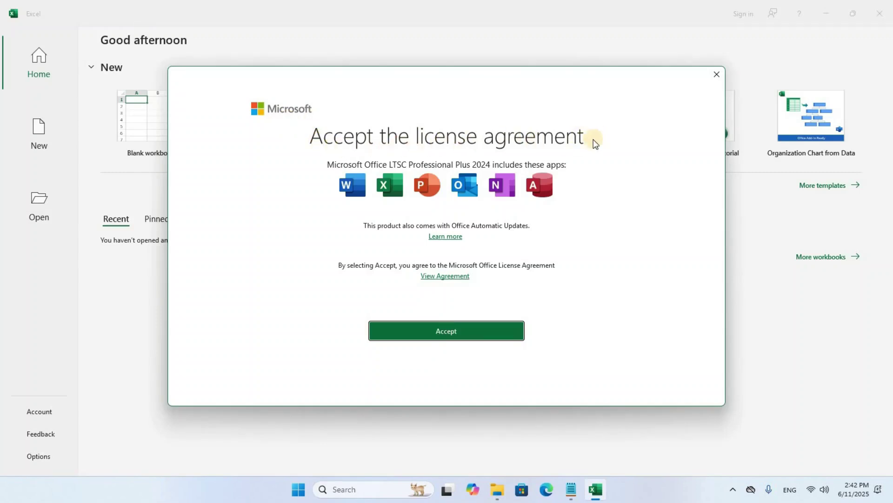
{"action": "left_click", "coordinate": [445, 334]}
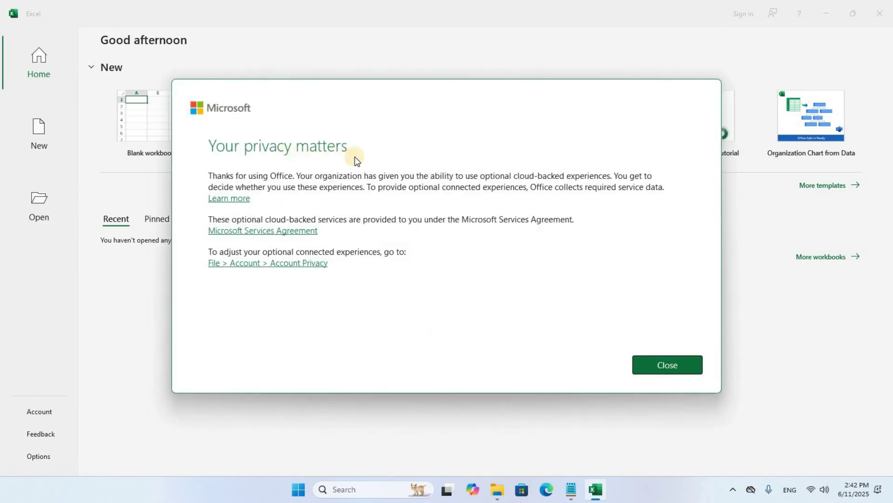
{"action": "left_click", "coordinate": [666, 367]}
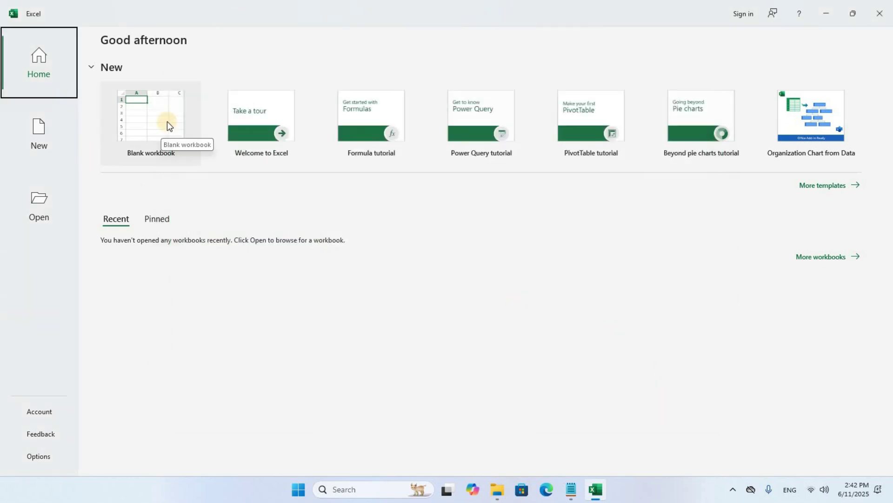
Create a blank workbook and enter "Chary Tech info Warangal" in cell F6
{"action": "left_click", "coordinate": [169, 125]}
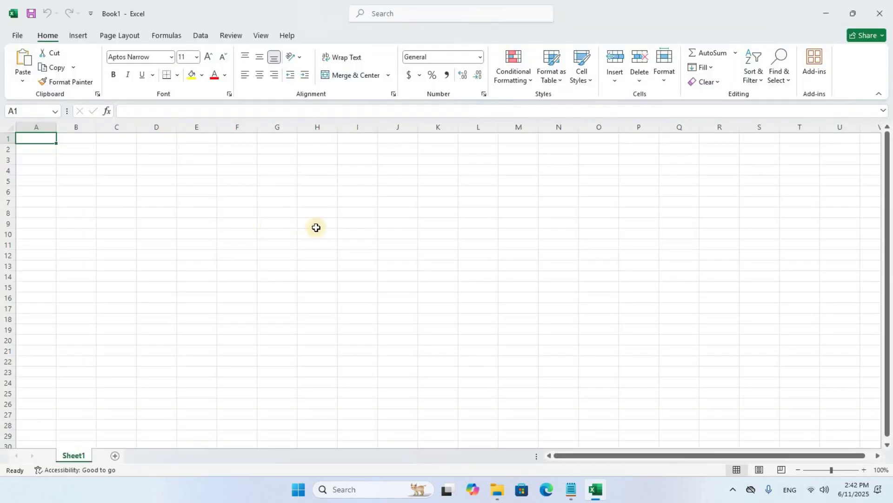
{"action": "left_click", "coordinate": [237, 191]}
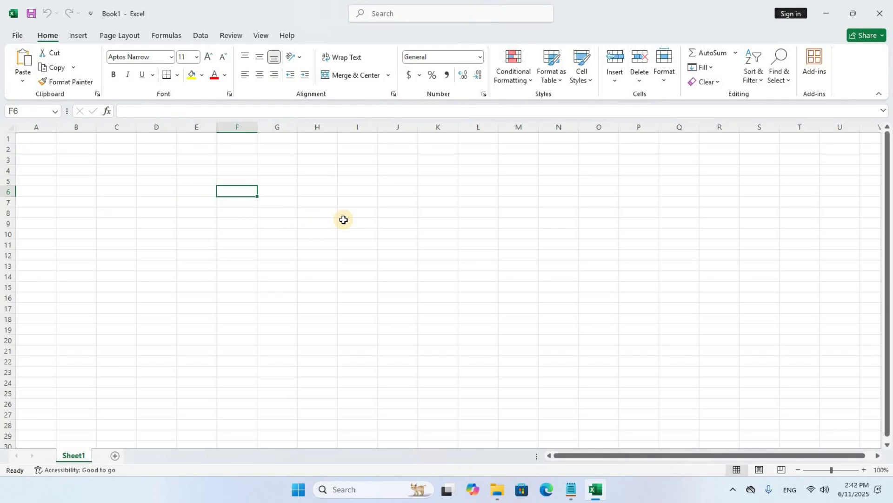
{"action": "type", "text": "Chary Tech info Warangal"}
{"action": "key", "text": "Return"}
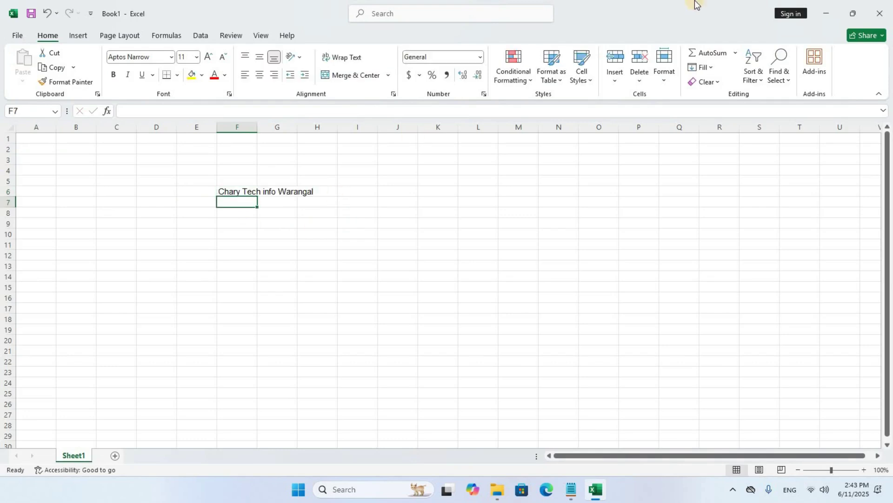